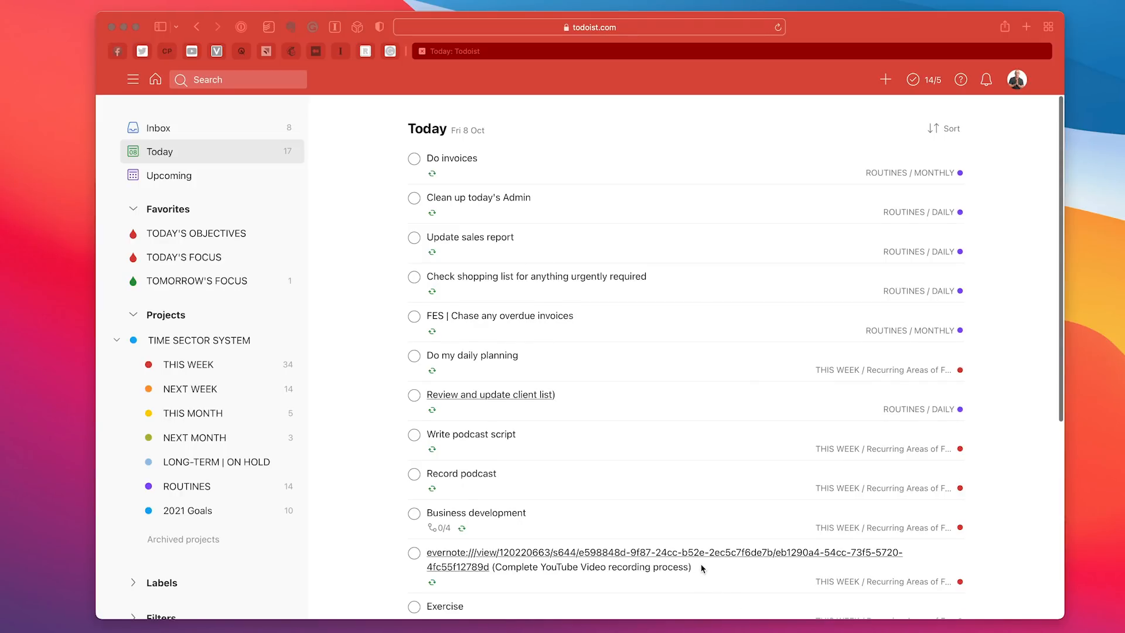
Open today's task containing the Evernote link for editing and remove the parentheses around "Complete YouTube Video recording process".
scroll(703, 568, "down", 5)
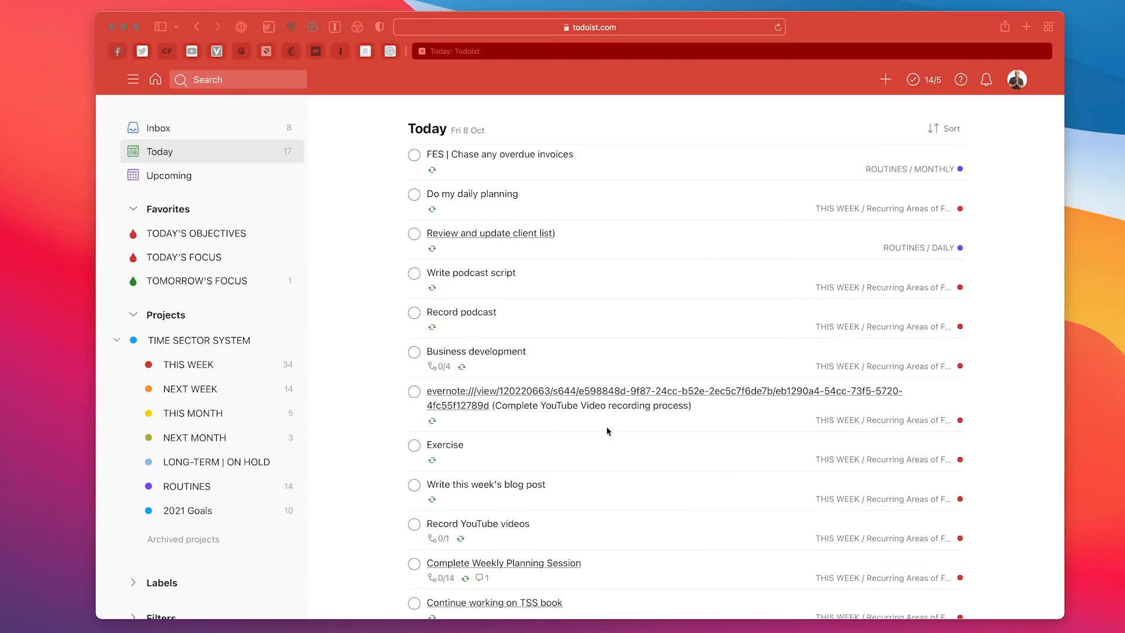
left_click(731, 410)
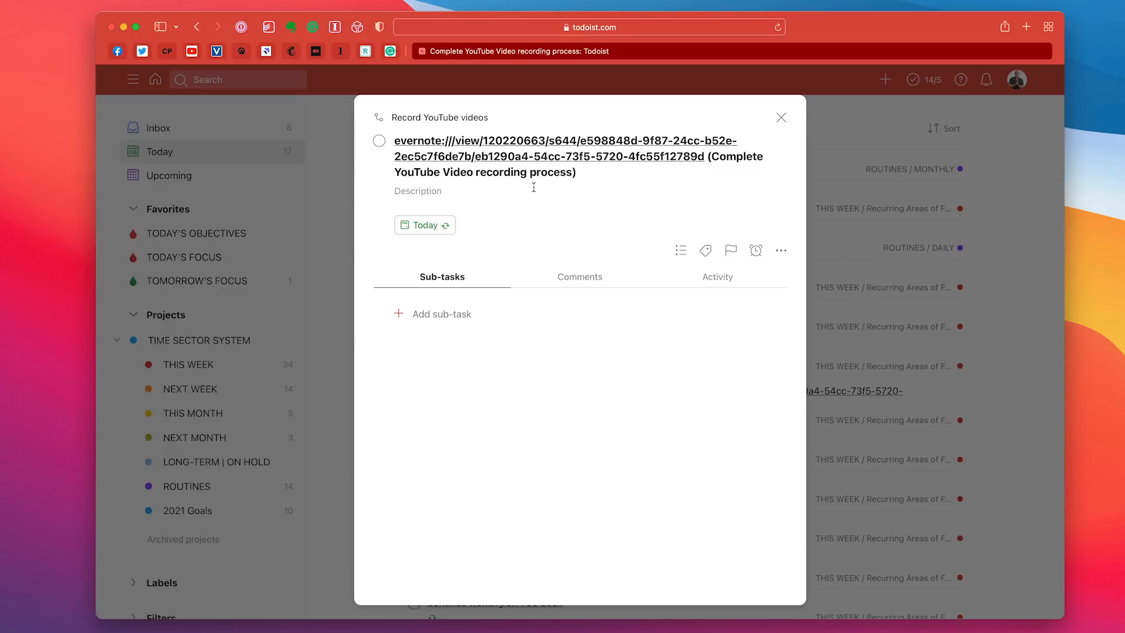
left_click(621, 174)
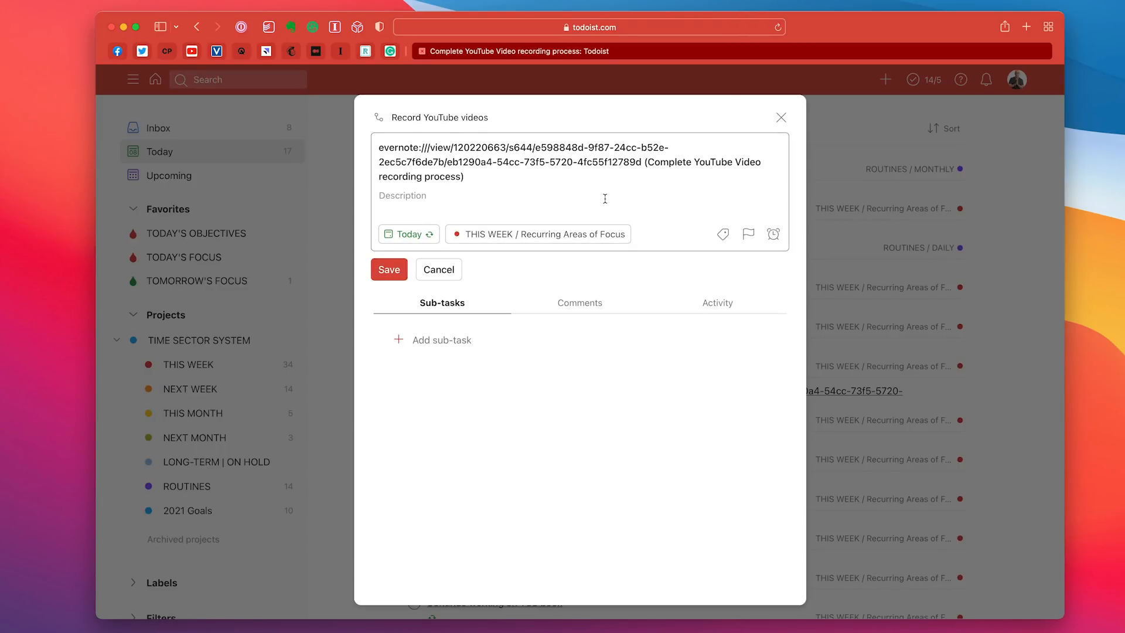
left_click(653, 170)
key("BackSpace")
key("BackSpace")
key("BackSpace")
type("s")
Move the text "Complete YouTube Video recording process" ahead of the Evernote link in the task name.
left_click_drag(643, 160, 647, 175)
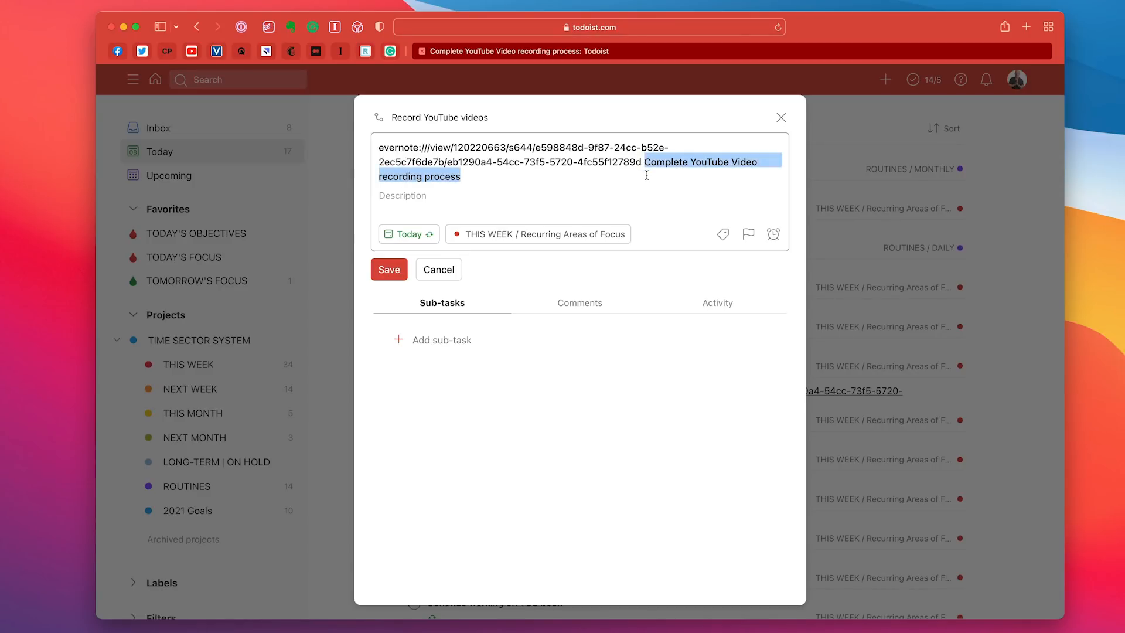
key("super+x")
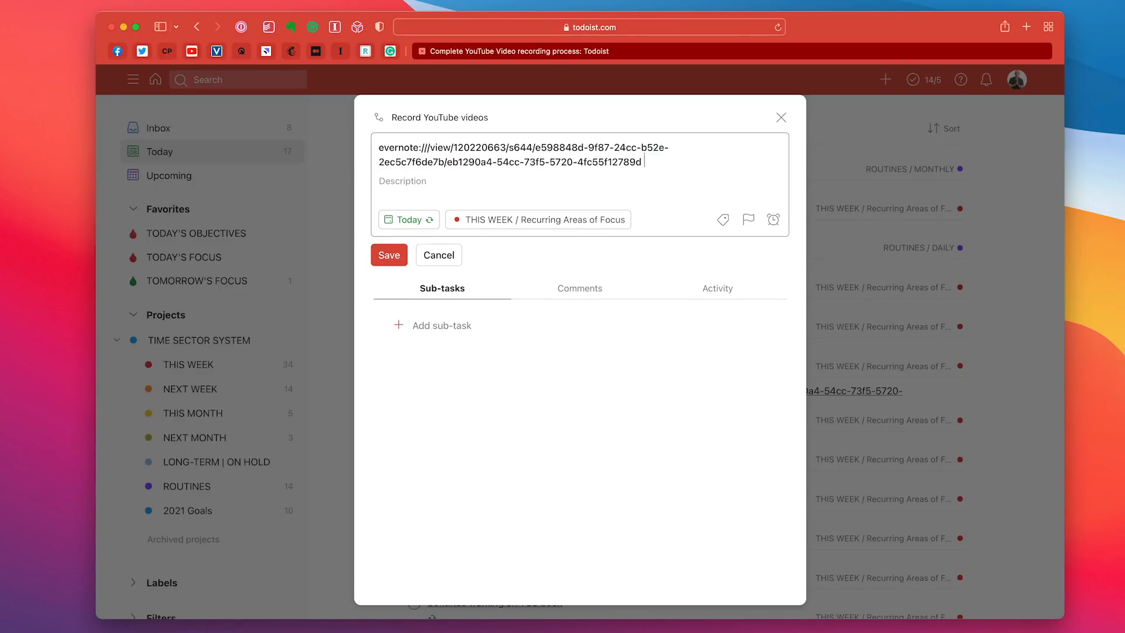
left_click(377, 148)
left_click(379, 148)
key("super+v")
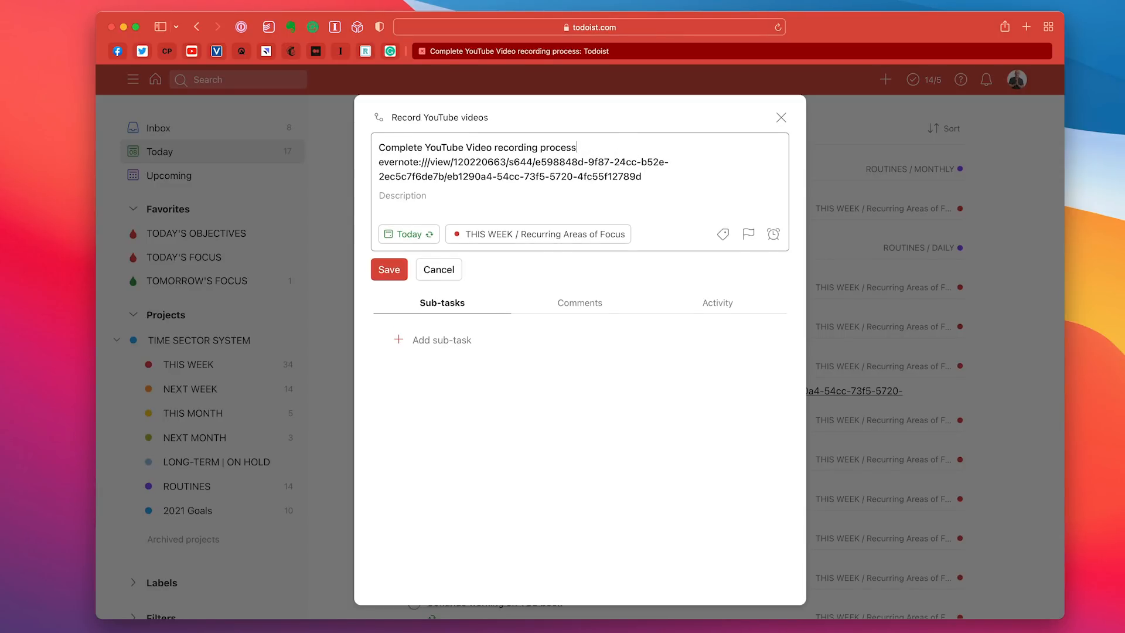
Enclose the task's text in square brackets and its Evernote link in parentheses, save the task and close it.
left_click(380, 144)
type("[")
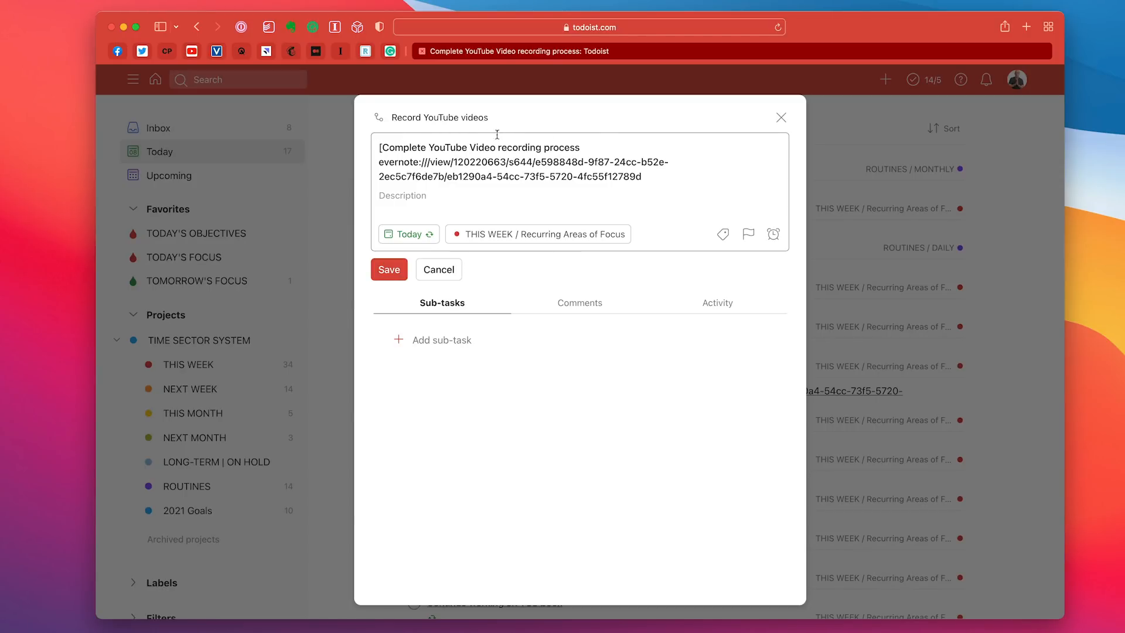
left_click(583, 147)
type("]")
left_click(380, 164)
type("(")
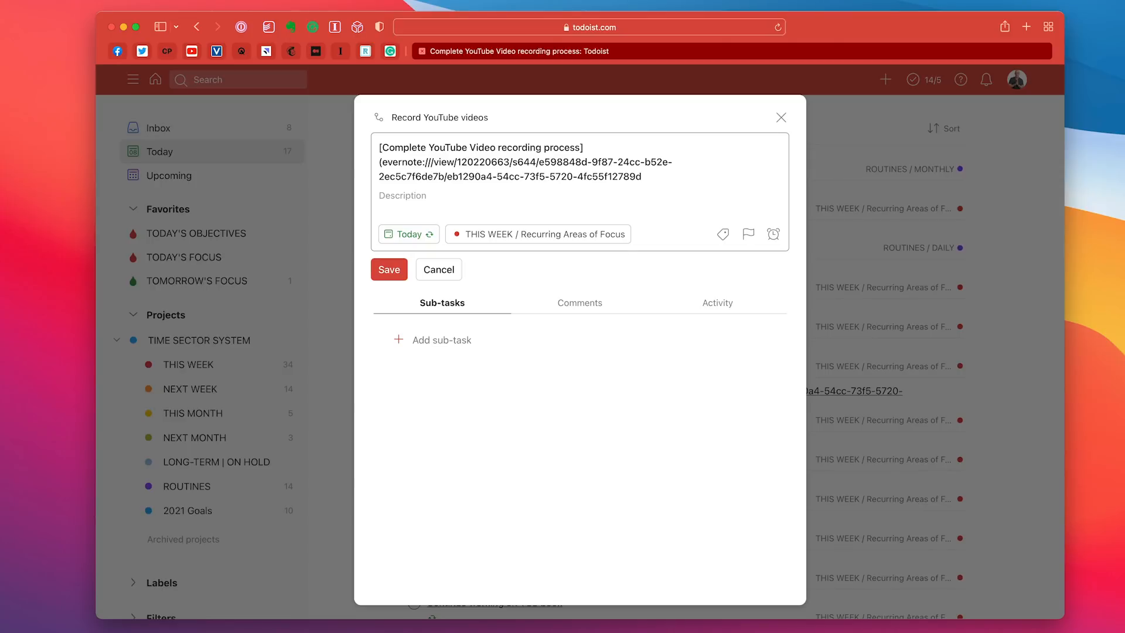
left_click(647, 178)
type(")")
left_click(389, 273)
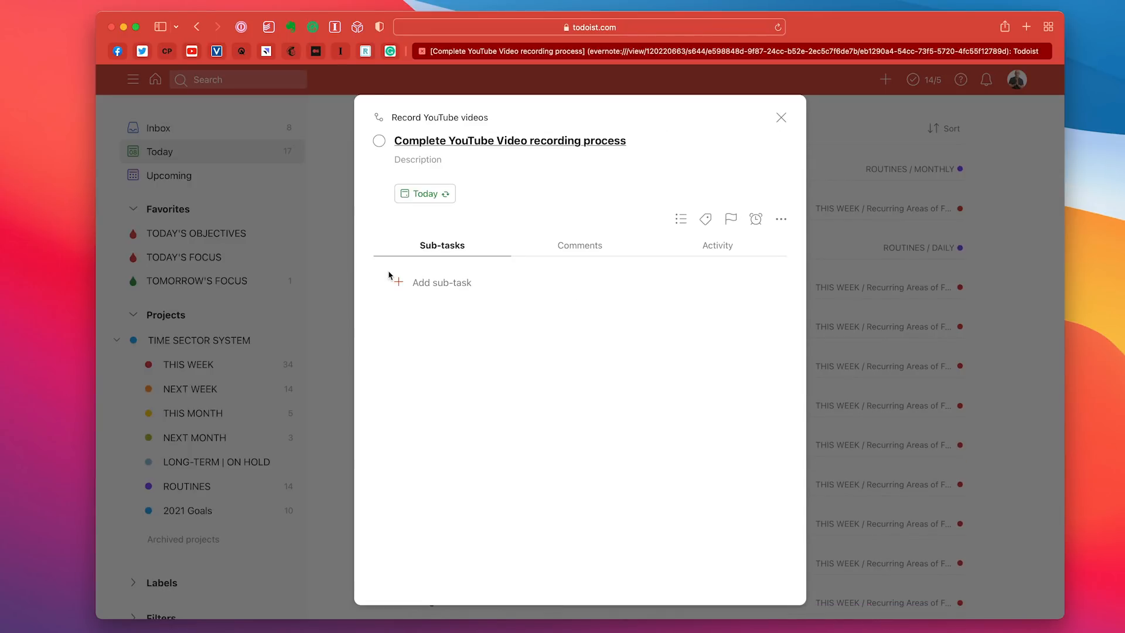
left_click(782, 118)
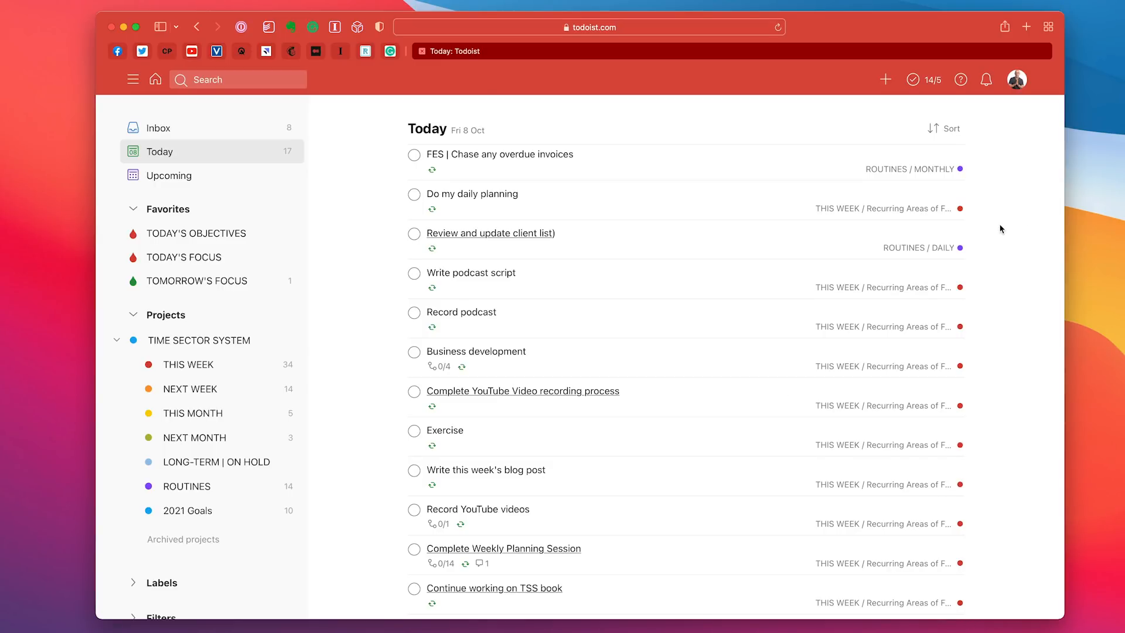
Search for "All" and look through the complete list of tasks.
scroll(1001, 229, "down", 3)
scroll(1001, 228, "up", 5)
scroll(1001, 228, "down", 5)
scroll(1001, 229, "up", 5)
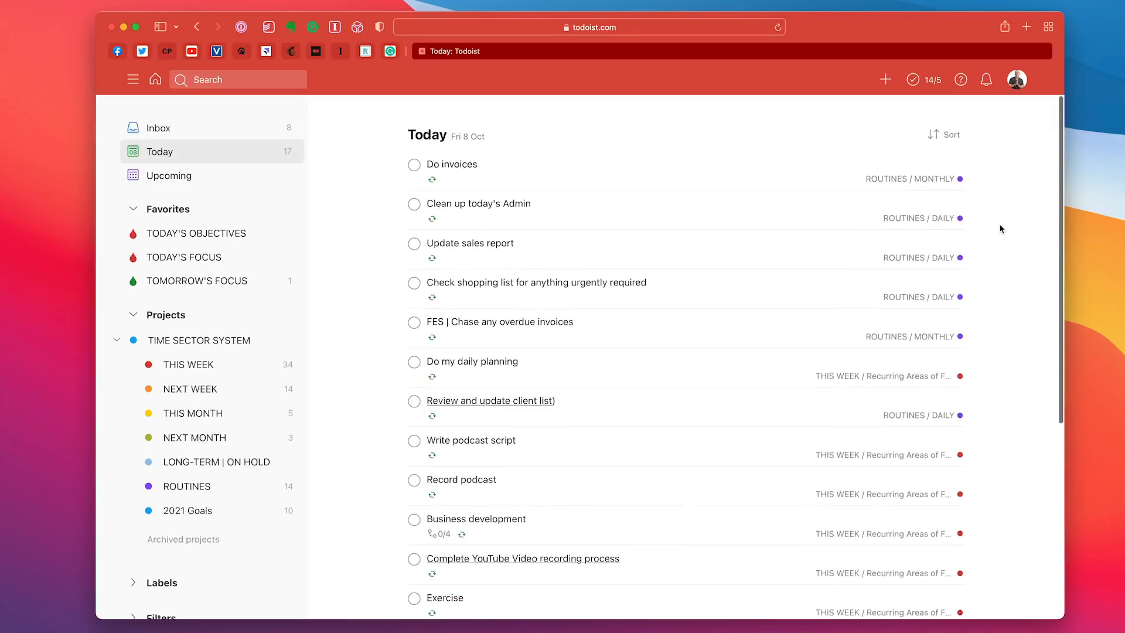
left_click(250, 81)
left_click(251, 80)
type("All")
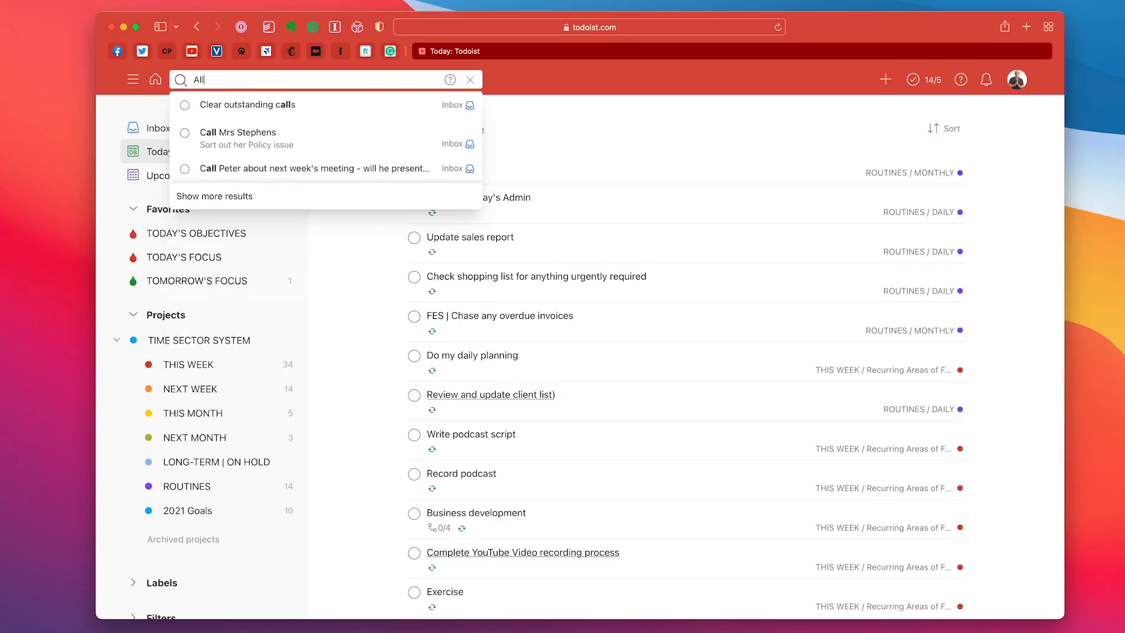
key("Return")
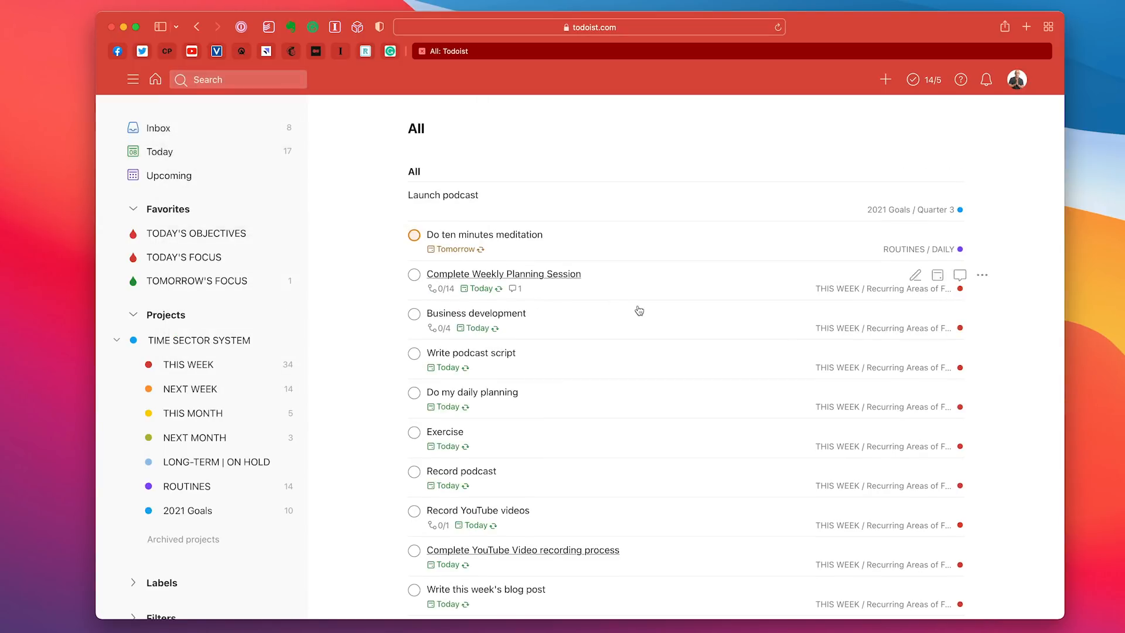
scroll(638, 310, "down", 10)
scroll(639, 311, "down", 20)
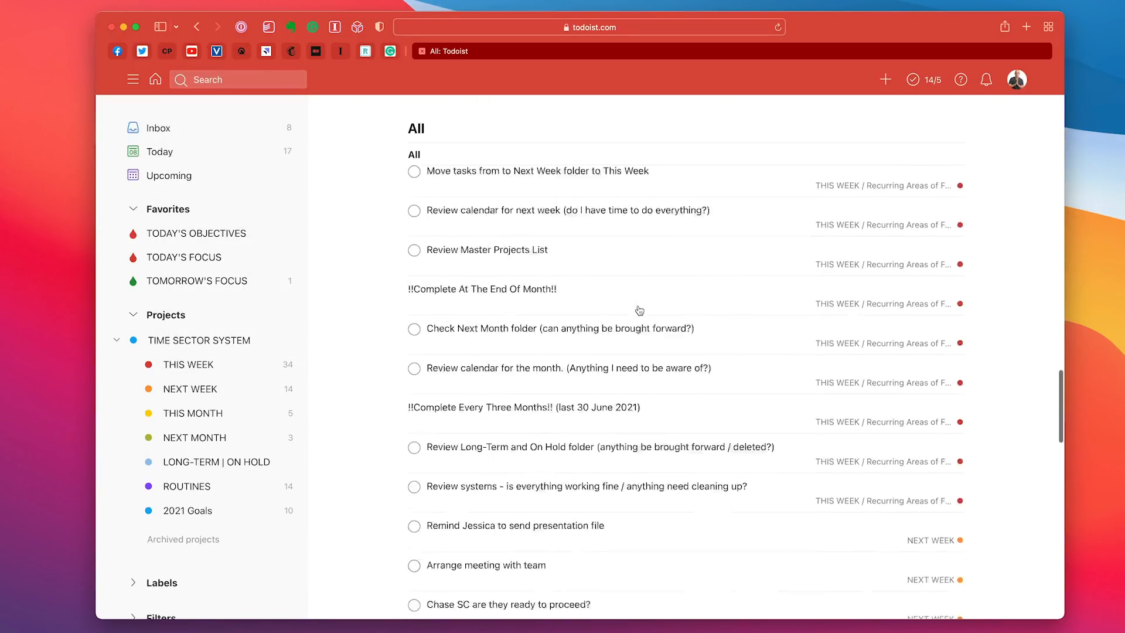
scroll(640, 311, "up", 20)
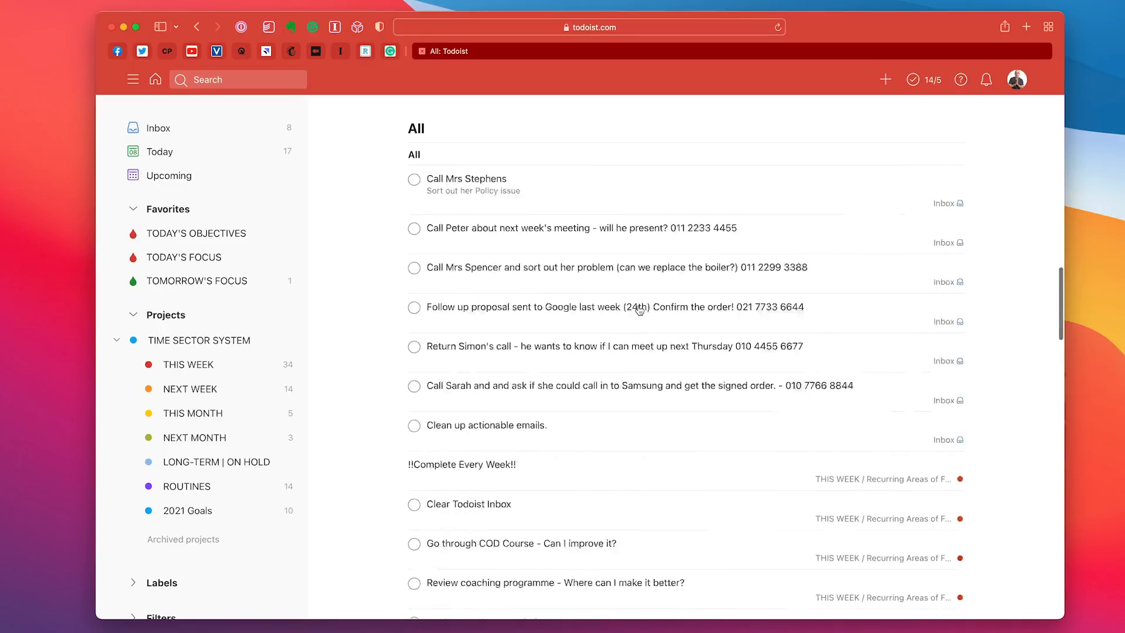
Return to the Today view, go to the Inbox and open the "Clear outstanding calls" task.
left_click(165, 151)
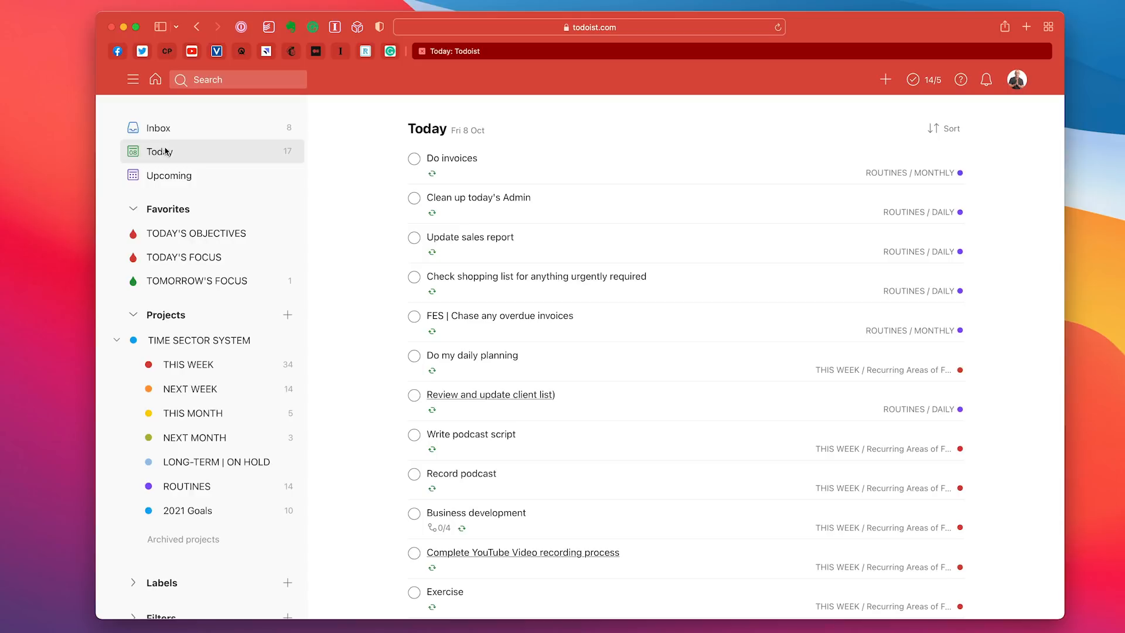
left_click(164, 128)
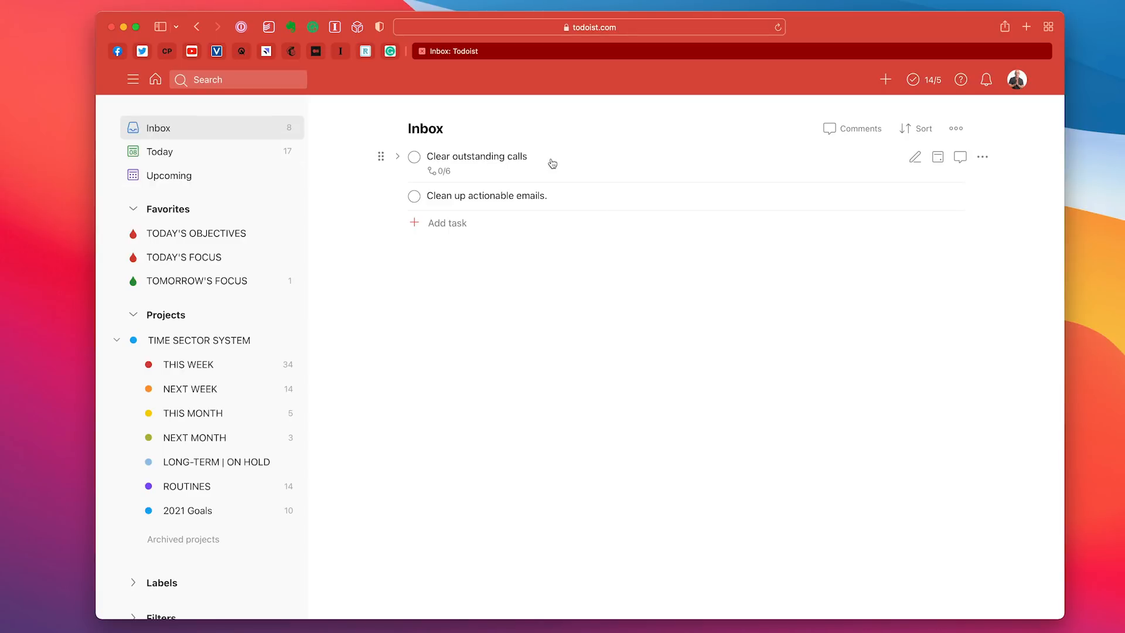
left_click(514, 161)
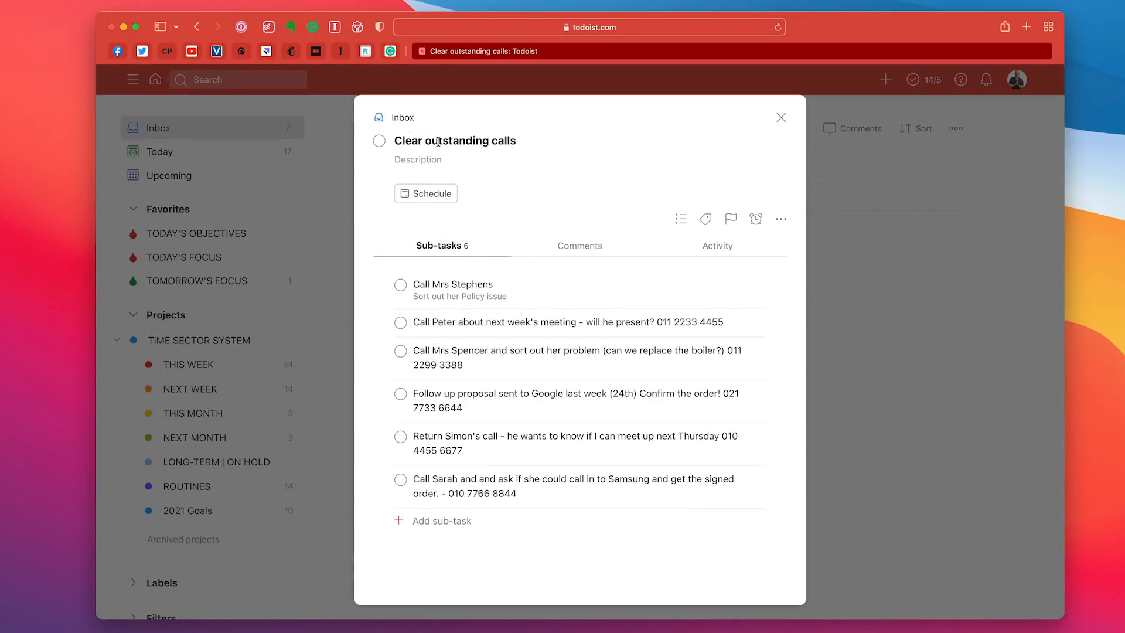
Open the first sub-task of "Clear outstanding calls", discarding the pending edit of the parent task.
left_click(533, 142)
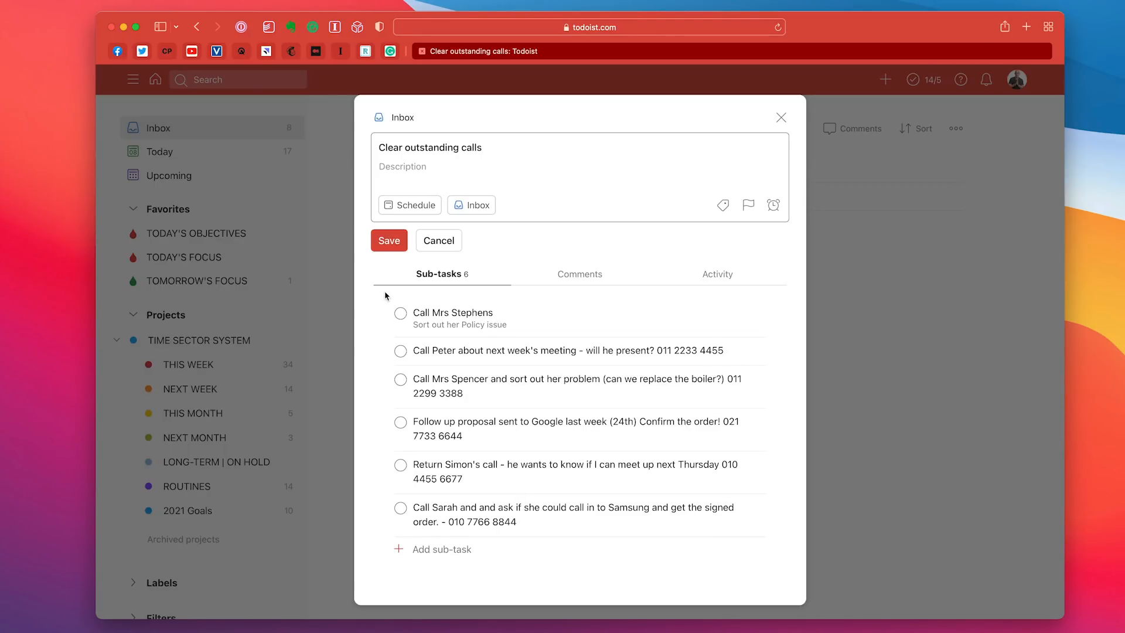
left_click(465, 328)
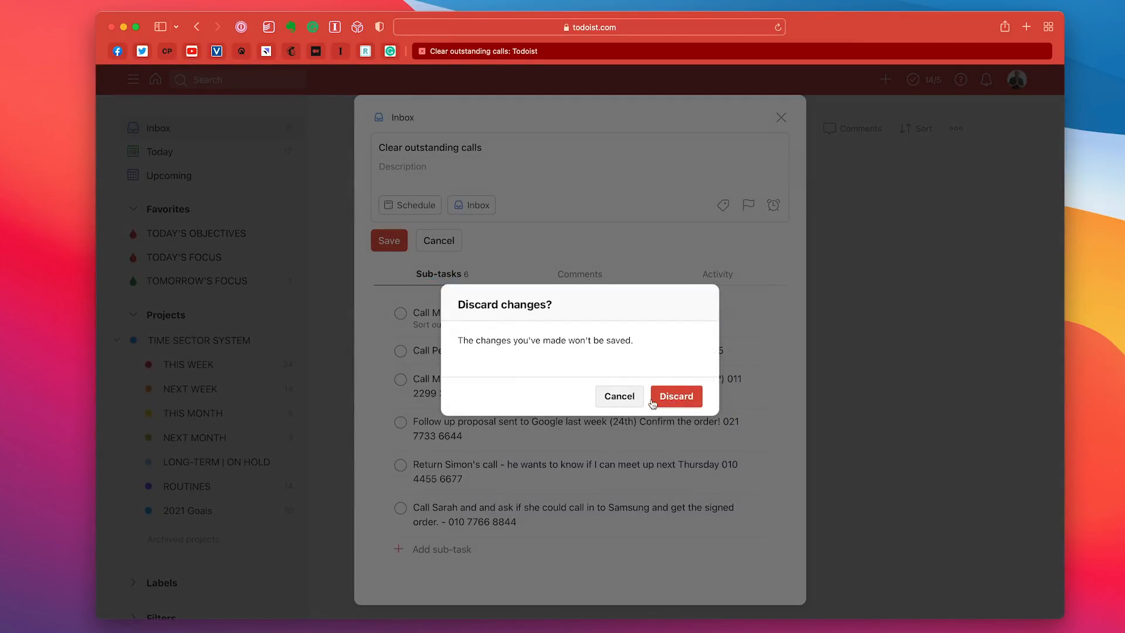
left_click(618, 395)
left_click(555, 315)
left_click(620, 393)
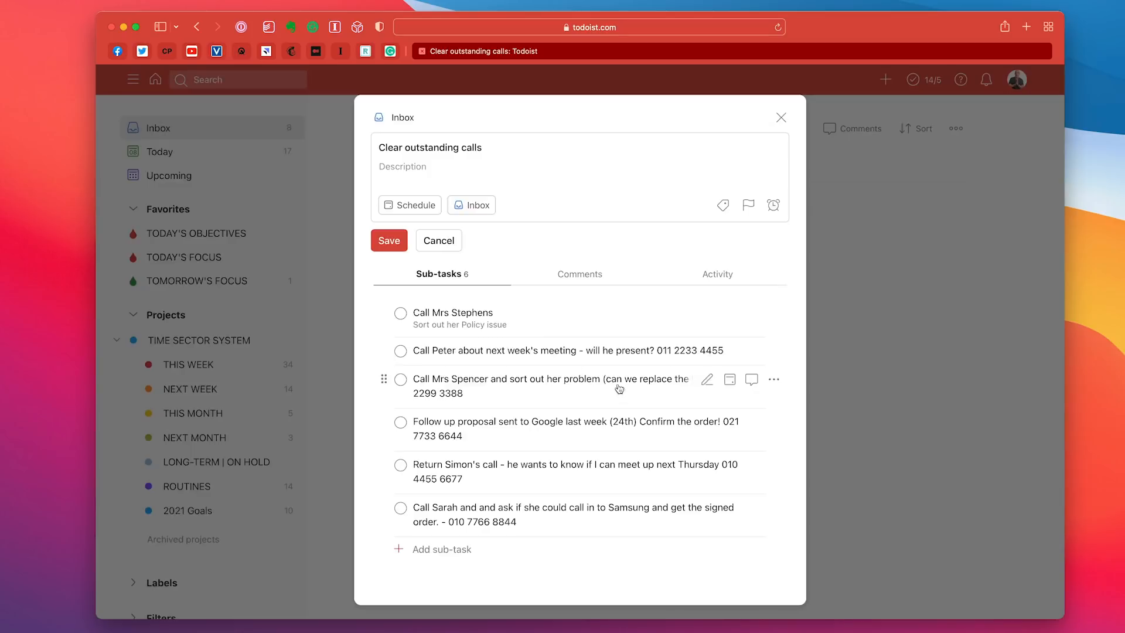
left_click(481, 311)
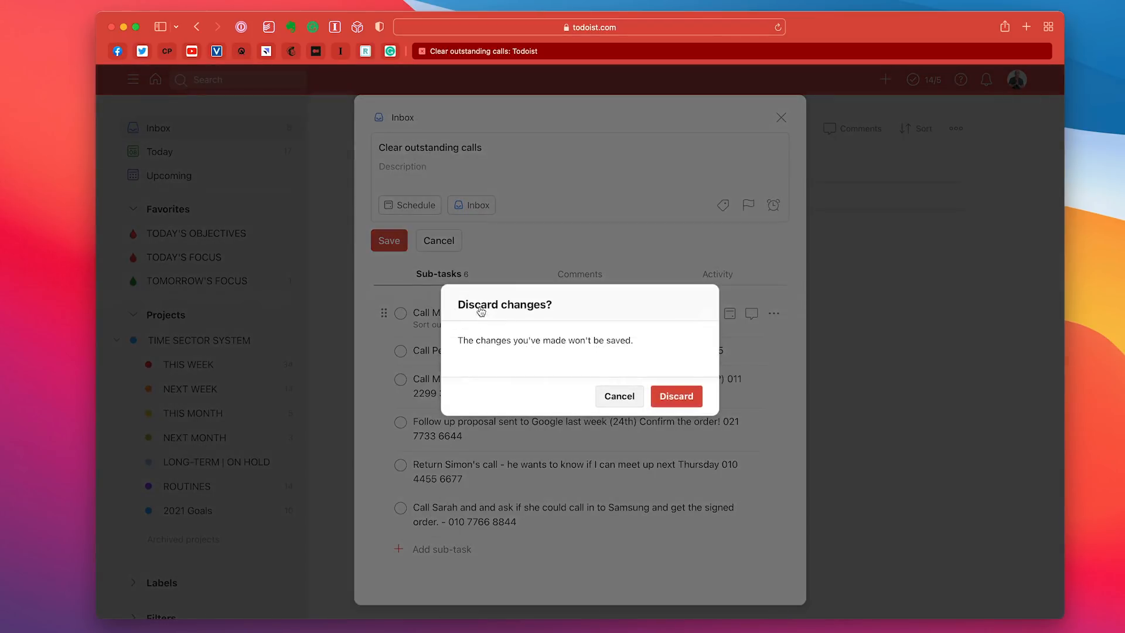
left_click(623, 399)
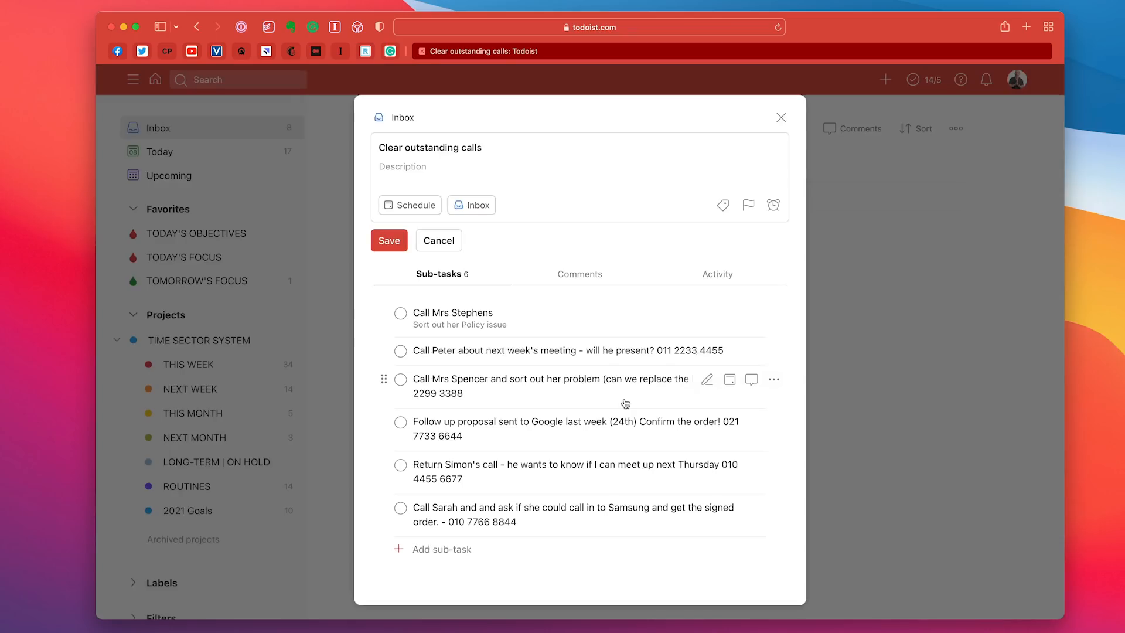
left_click(541, 321)
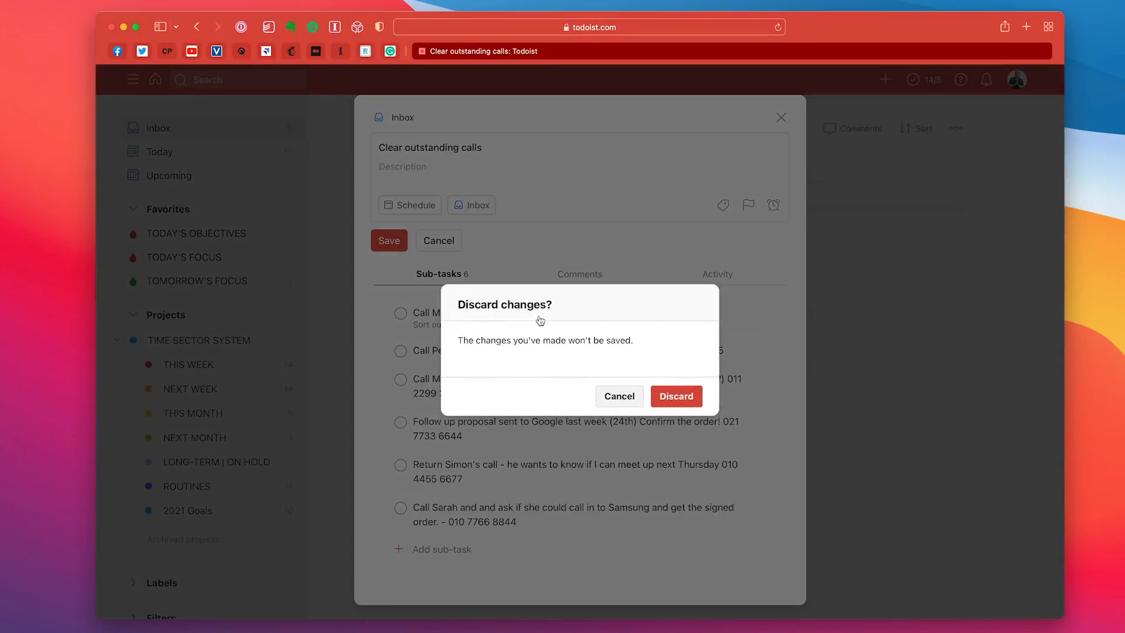
left_click(675, 397)
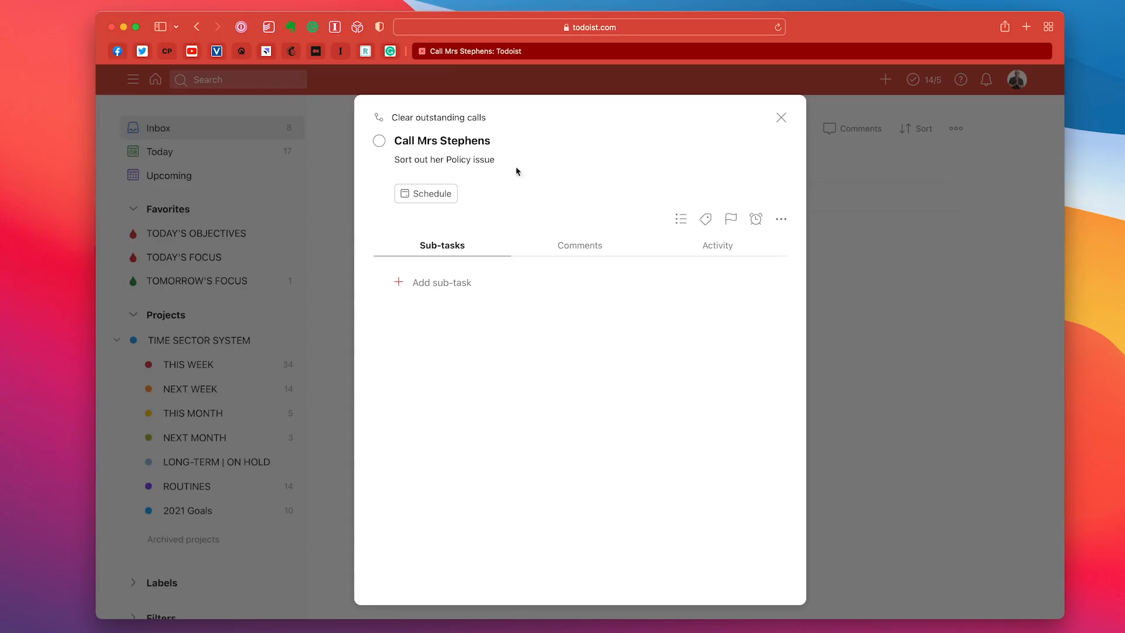
Copy "Sort out her Policy issue" from the sub-task's description and delete it there.
left_click(445, 160)
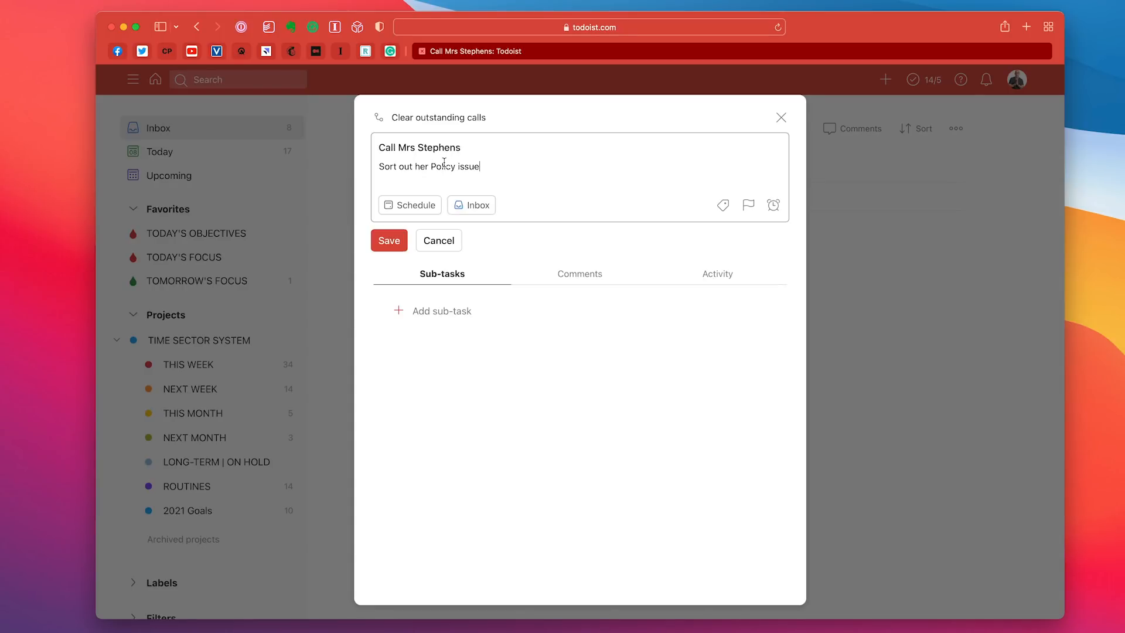
left_click_drag(497, 169, 363, 168)
key("super+c")
key("BackSpace")
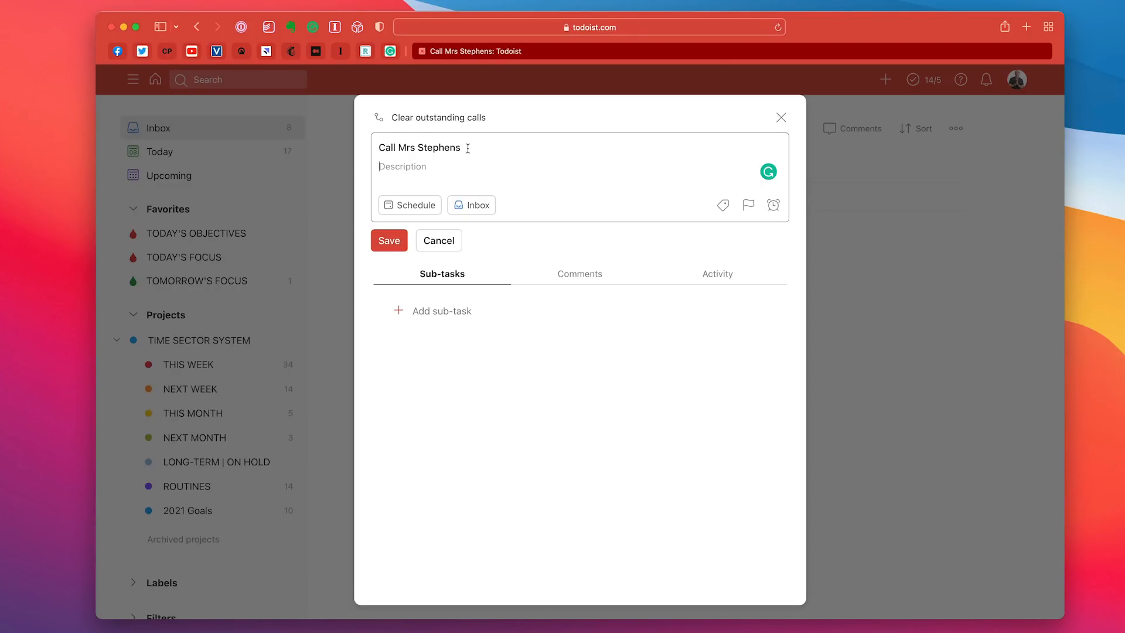
Add "Sort out her Policy issue" after the sub-task's title text and remove it again.
type("Sort out her Policy issue")
key("BackSpace")
key("BackSpace")
key("BackSpace")
key("BackSpace")
key("BackSpace")
key("BackSpace")
key("BackSpace")
key("BackSpace")
key("BackSpace")
key("BackSpace")
key("BackSpace")
key("BackSpace")
key("BackSpace")
key("BackSpace")
key("BackSpace")
key("BackSpace")
key("BackSpace")
key("BackSpace")
key("BackSpace")
key("BackSpace")
key("BackSpace")
key("BackSpace")
key("BackSpace")
key("BackSpace")
key("BackSpace")
key("BackSpace")
Paste "Sort out her Policy issue" back into the sub-task's description and save it.
left_click(414, 166)
key("super+v")
left_click(386, 241)
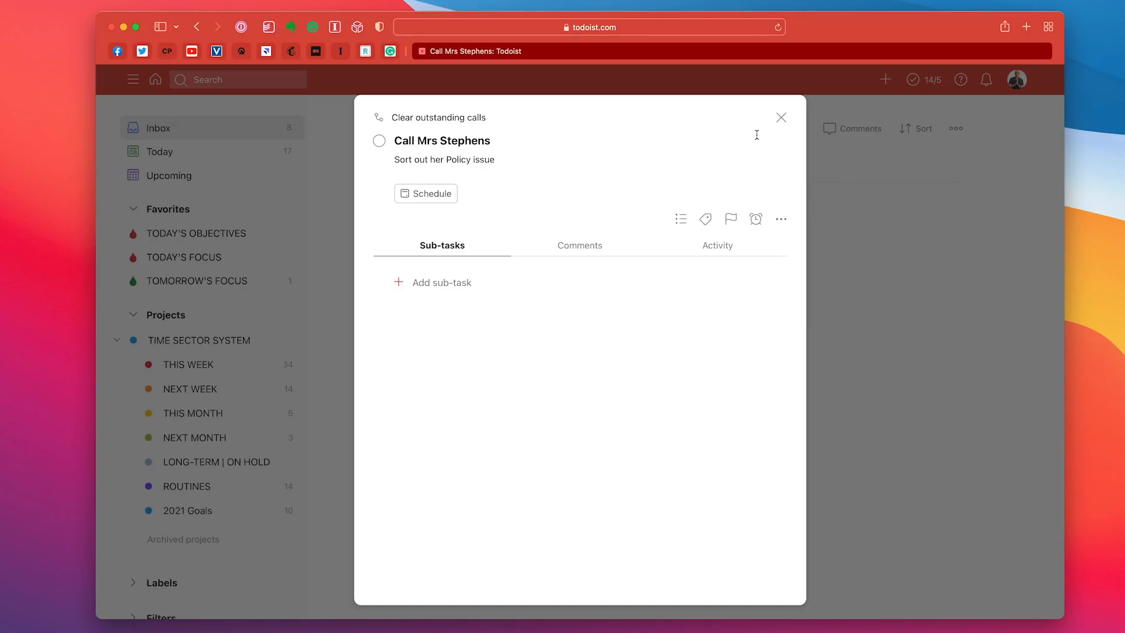
Go back to the parent task "Clear outstanding calls" and schedule it to repeat with "Ev day".
left_click(405, 119)
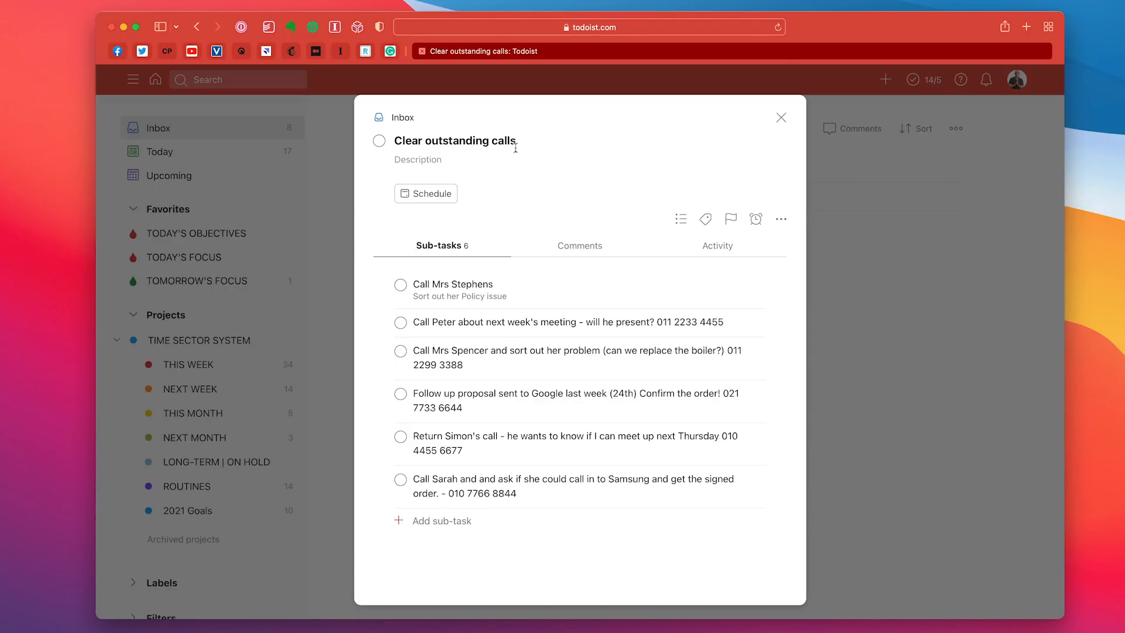
left_click(445, 194)
type("Ev day")
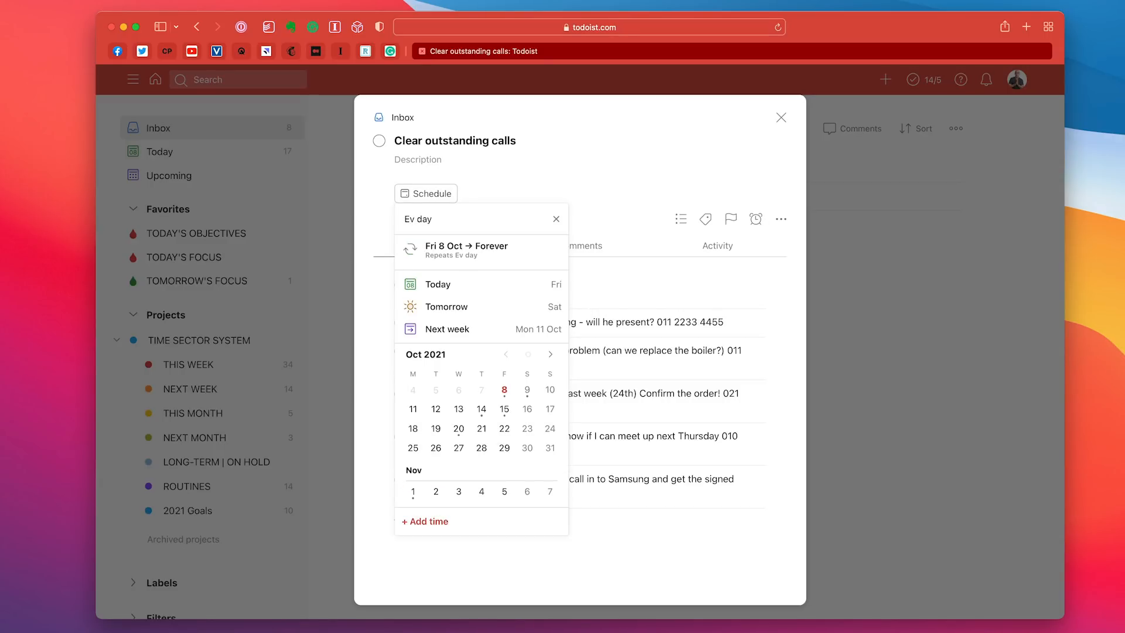
key("Return")
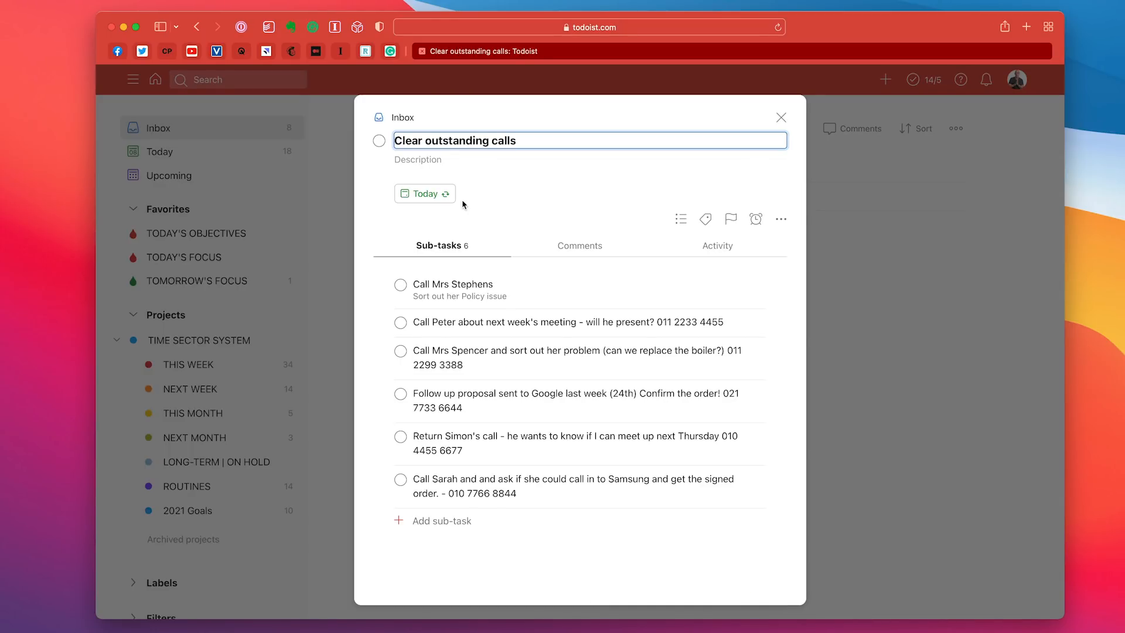
Complete the first three call sub-tasks of "Clear outstanding calls" and close the task.
left_click(401, 286)
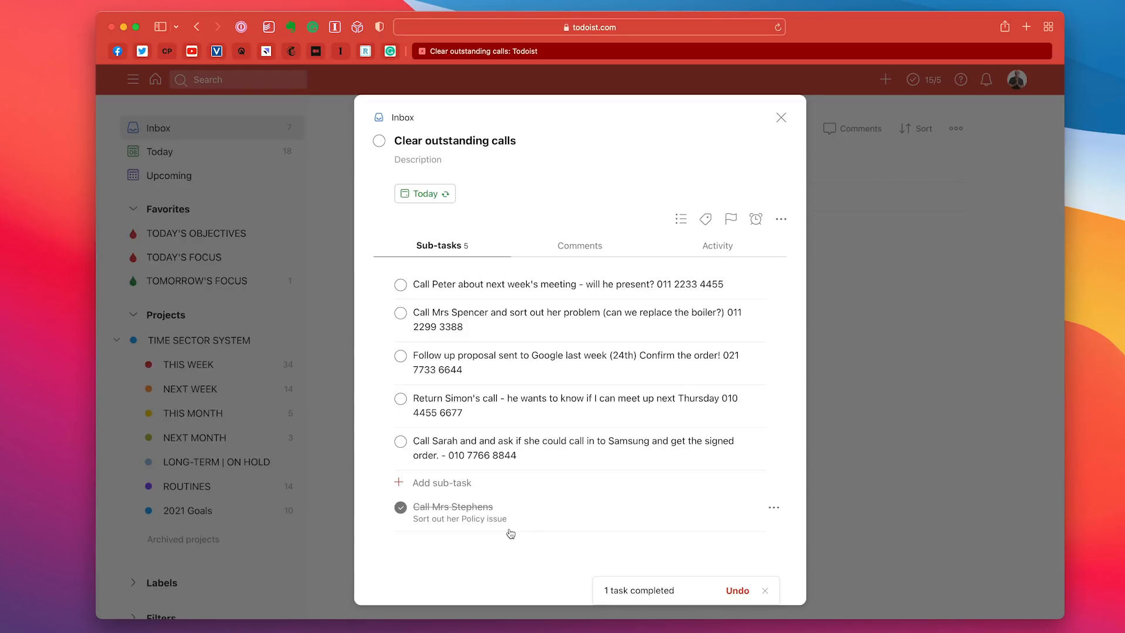
left_click(773, 509)
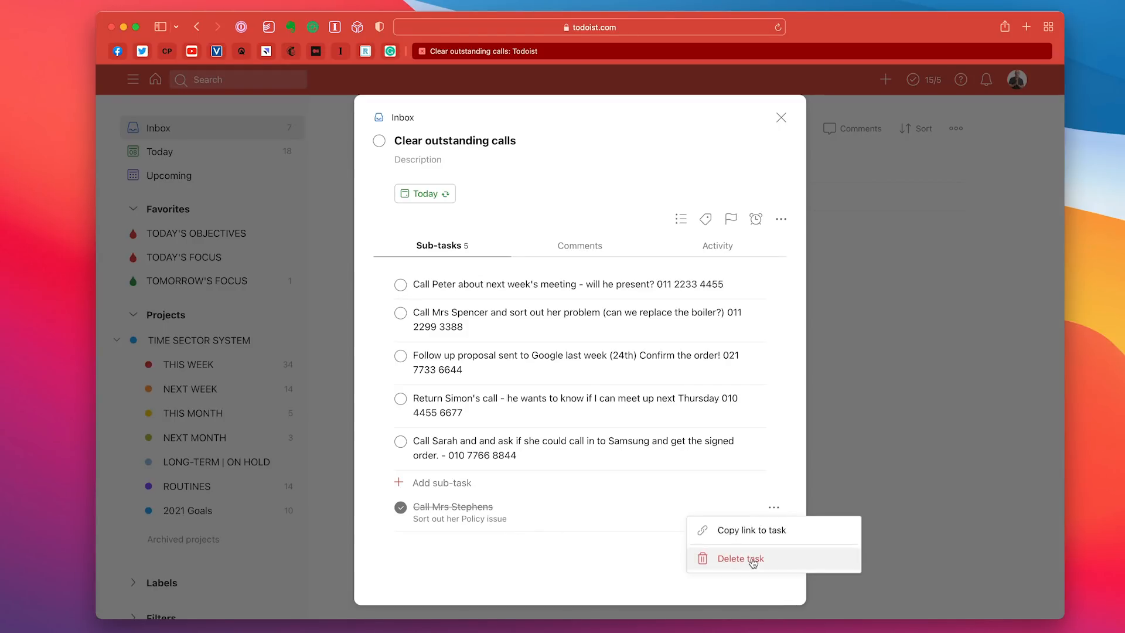
left_click(561, 536)
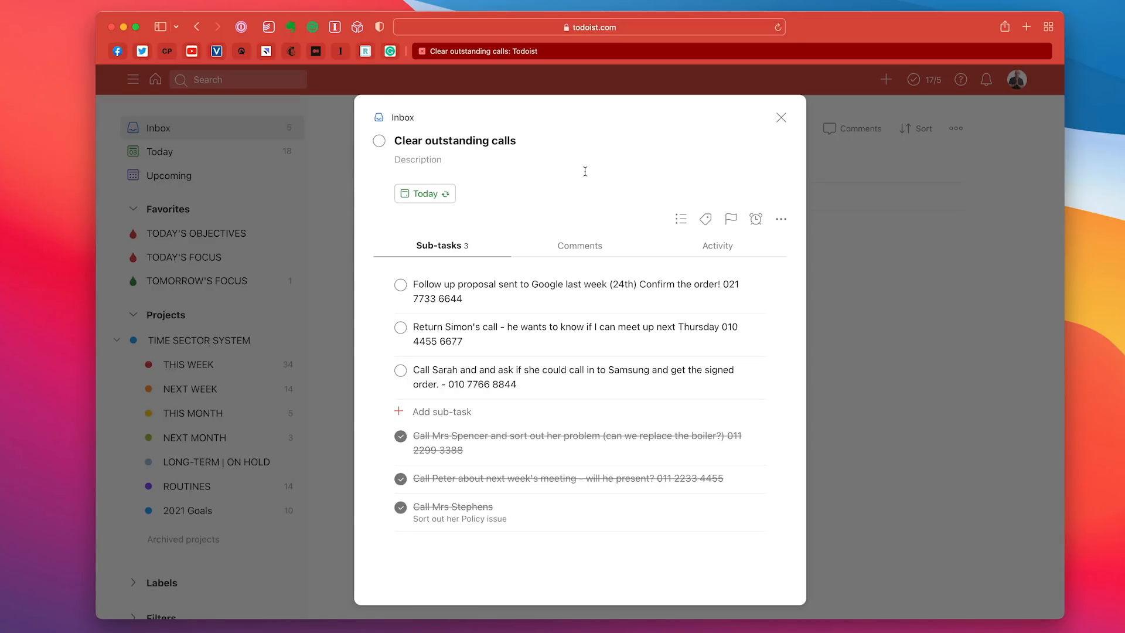
left_click(781, 119)
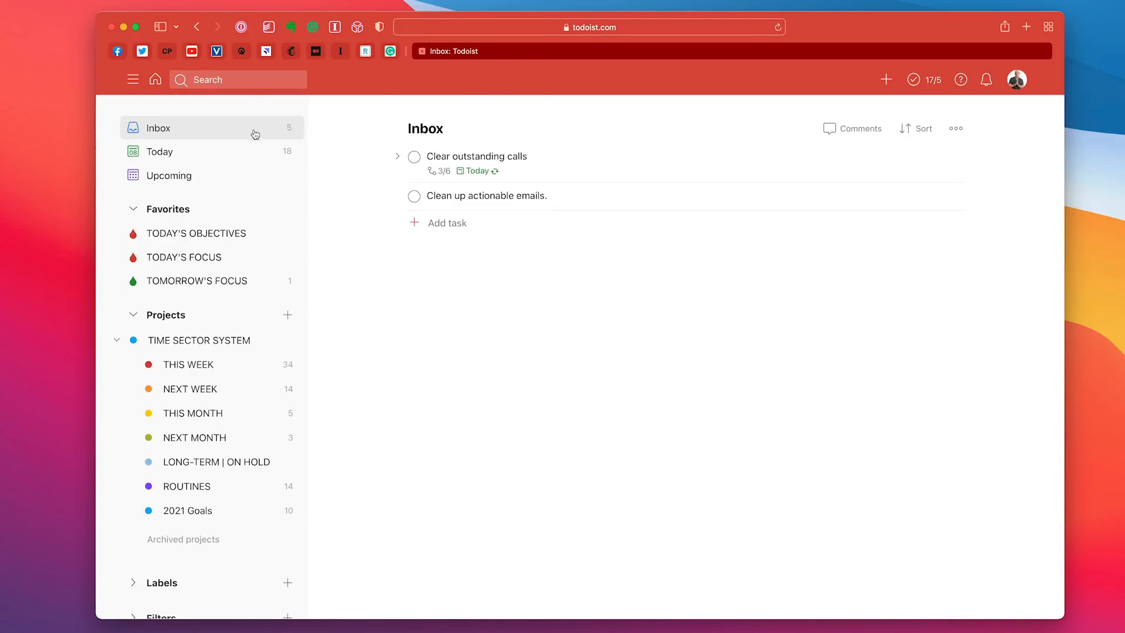
Look through the tasks listed in the Today view.
left_click(211, 159)
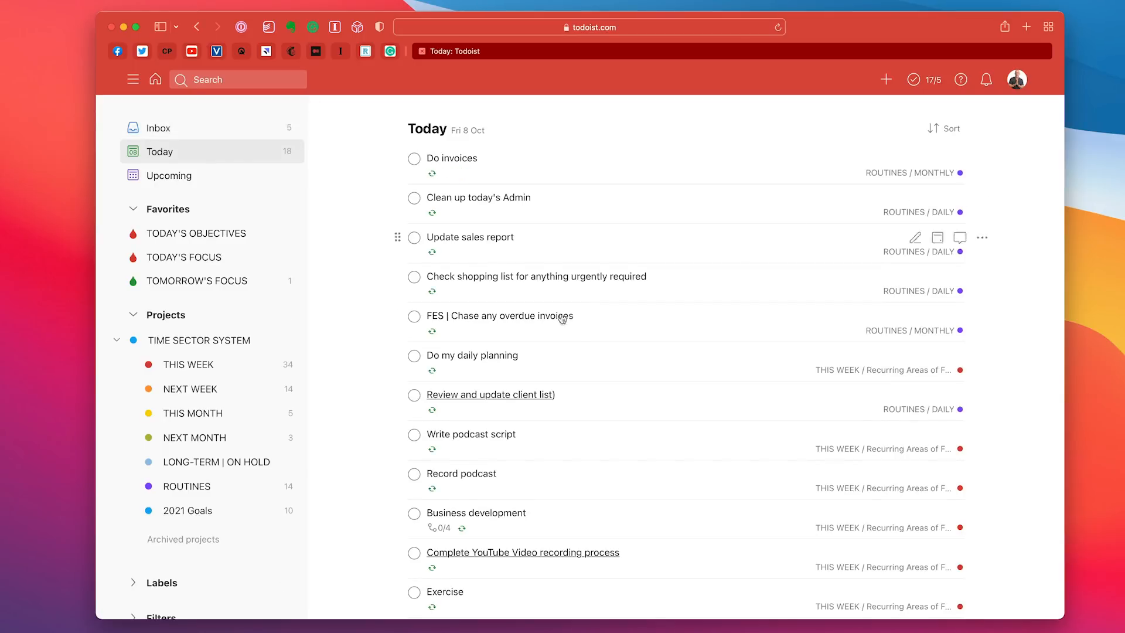
scroll(589, 331, "down", 10)
scroll(589, 332, "up", 6)
In the Upcoming view, set today's tasks "Do invoices" and "FES | Chase any overdue invoices" to priority 2.
left_click(155, 176)
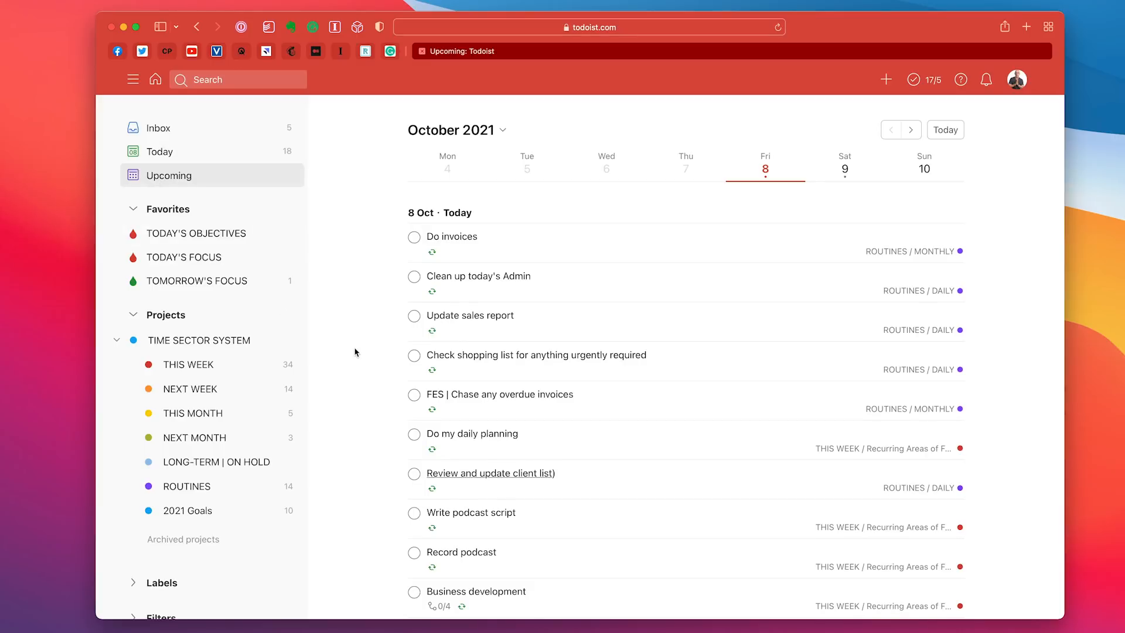
scroll(354, 351, "down", 10)
scroll(355, 351, "up", 10)
left_click(982, 240)
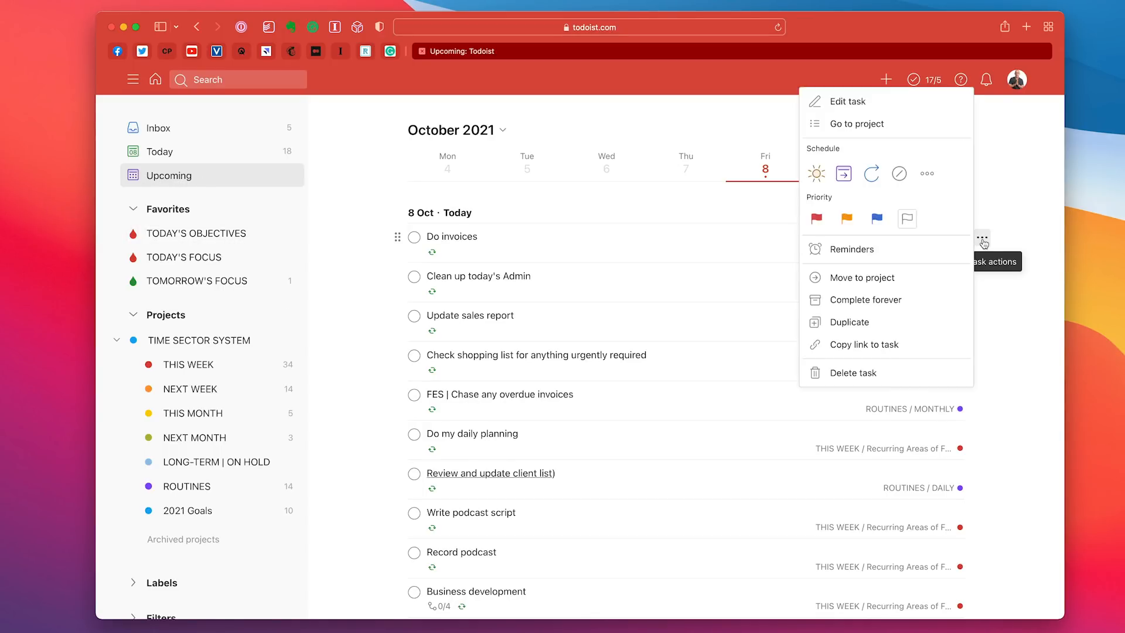
left_click(844, 219)
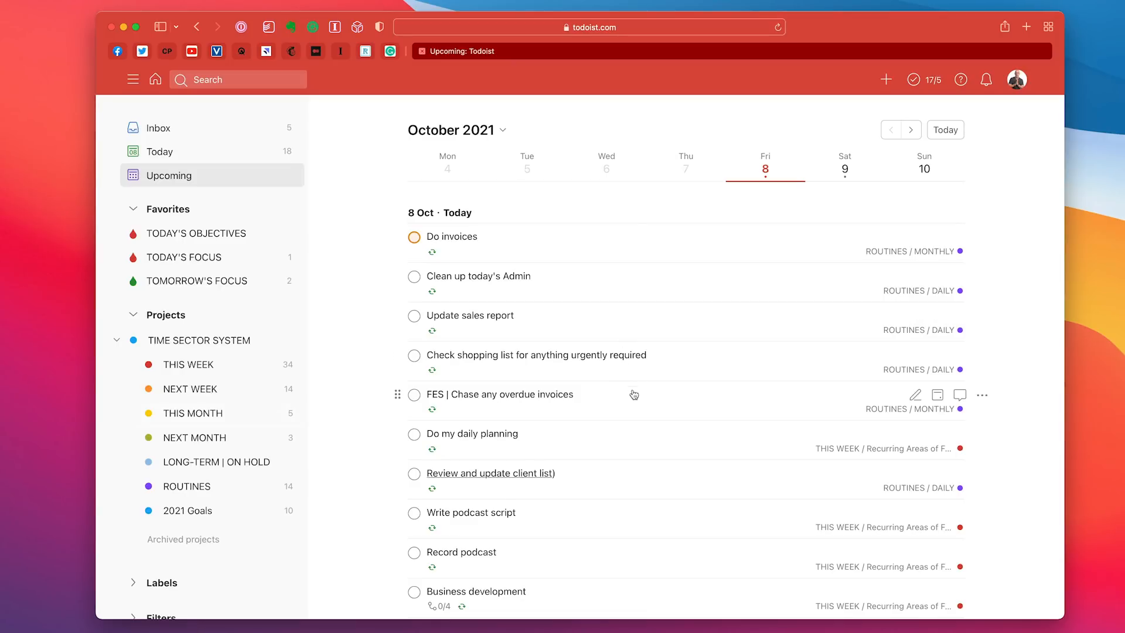
left_click(982, 395)
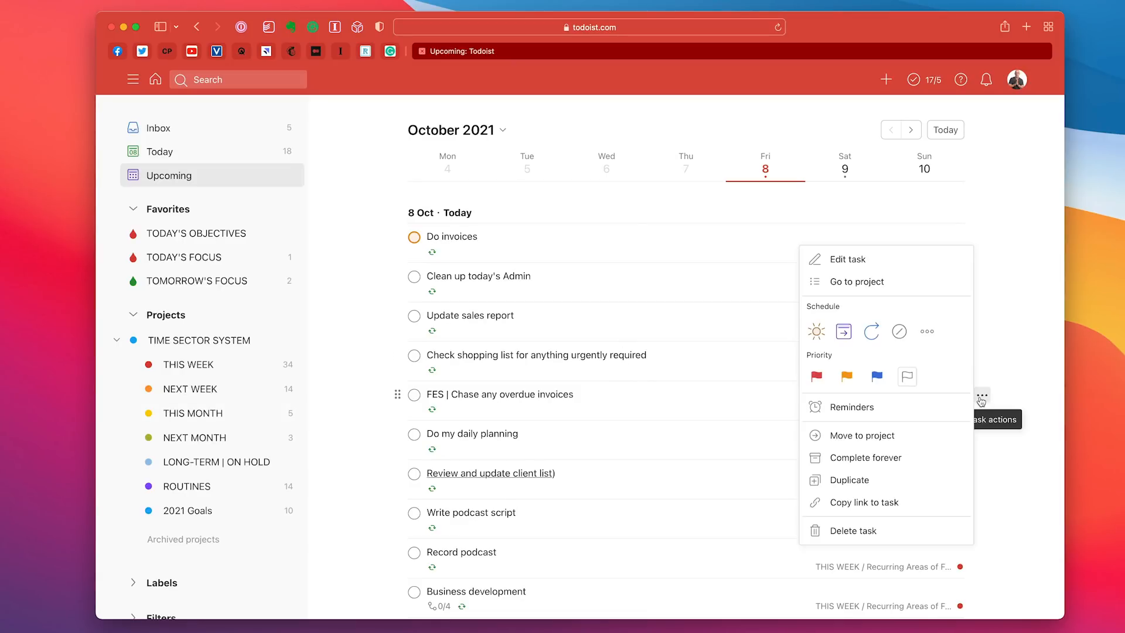
left_click(846, 376)
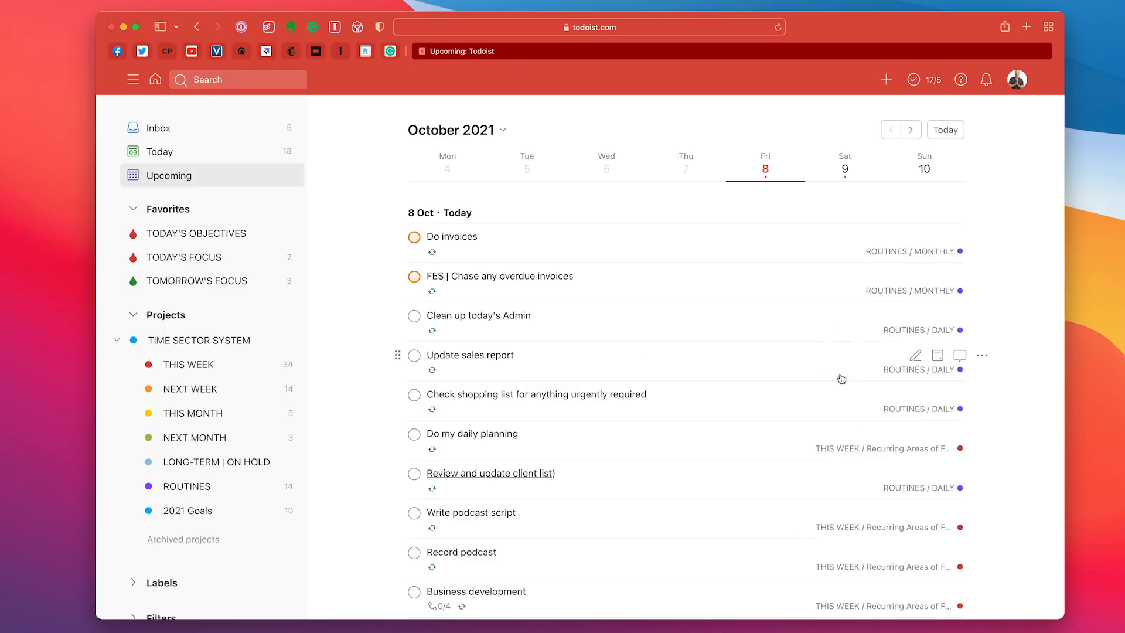
Set today's task "Do my daily planning" to priority 3 and "Write podcast script" to priority 2.
scroll(584, 427, "down", 1)
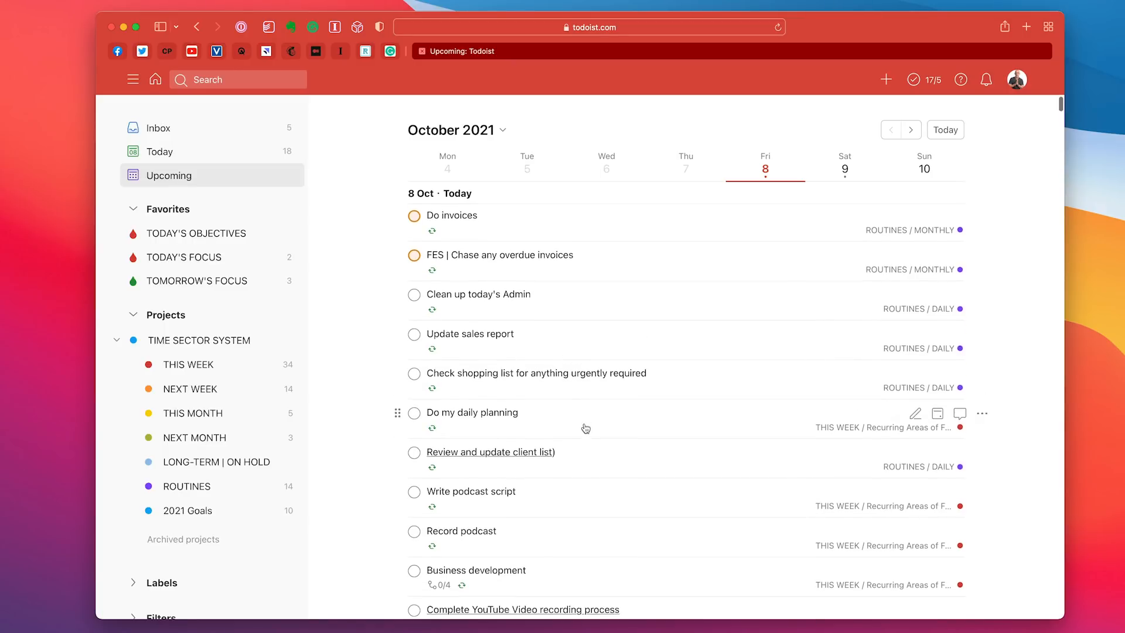
left_click(982, 410)
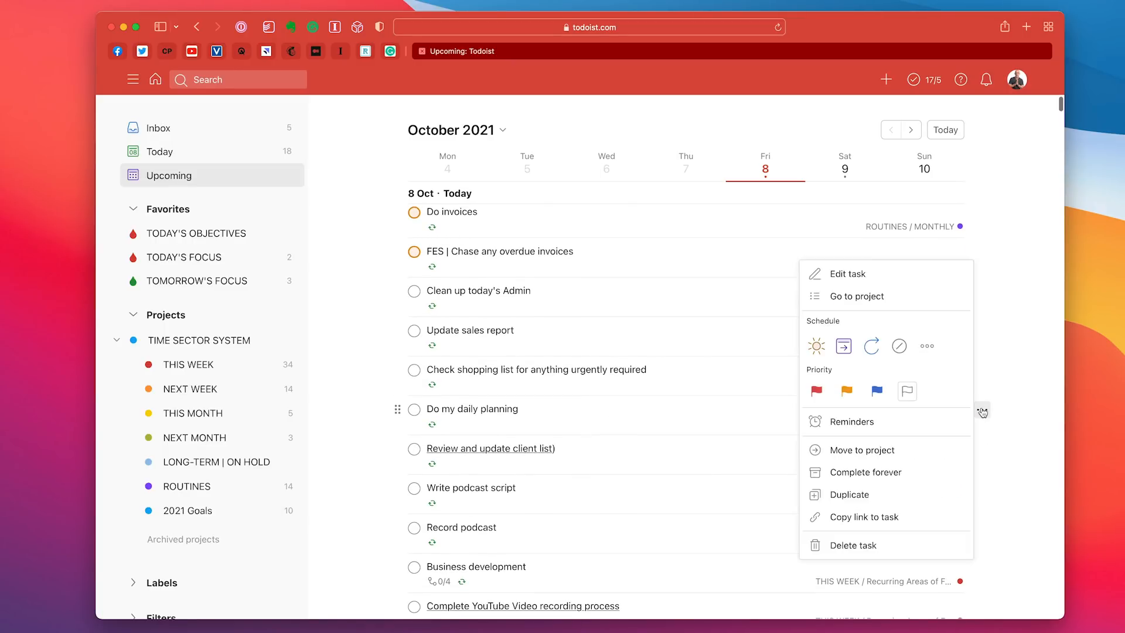
left_click(877, 391)
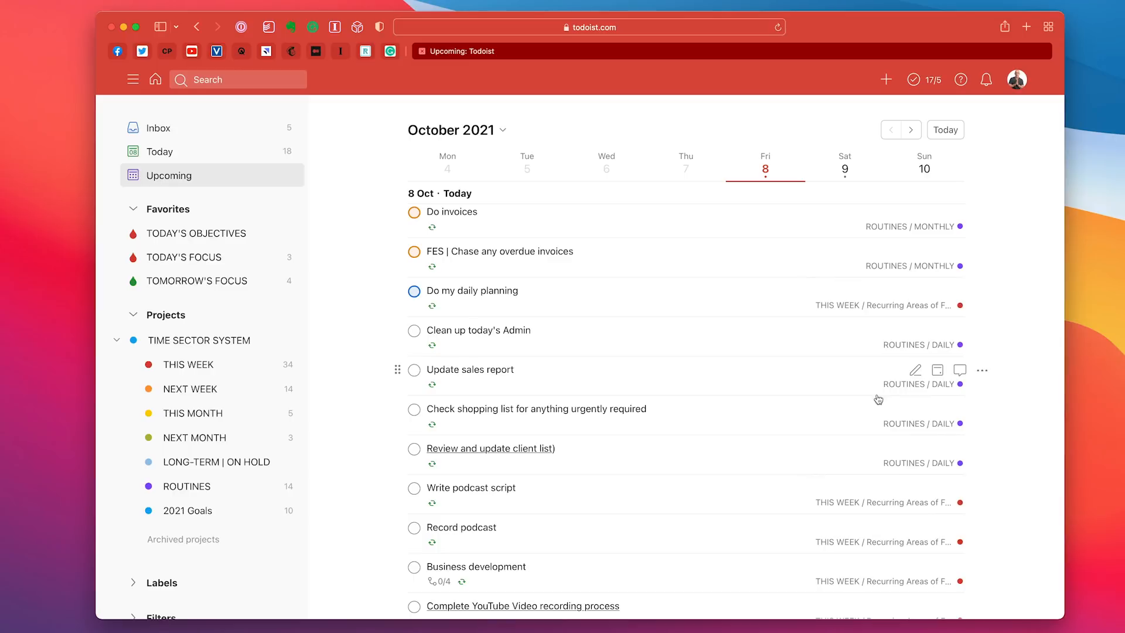
scroll(653, 377, "down", 5)
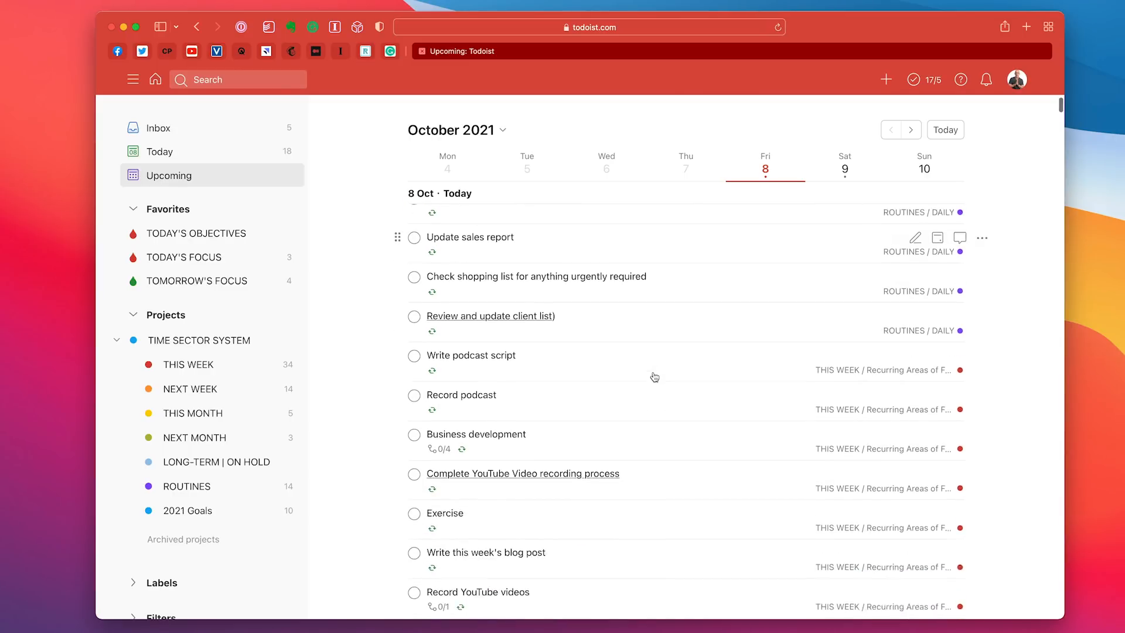
scroll(655, 376, "down", 1)
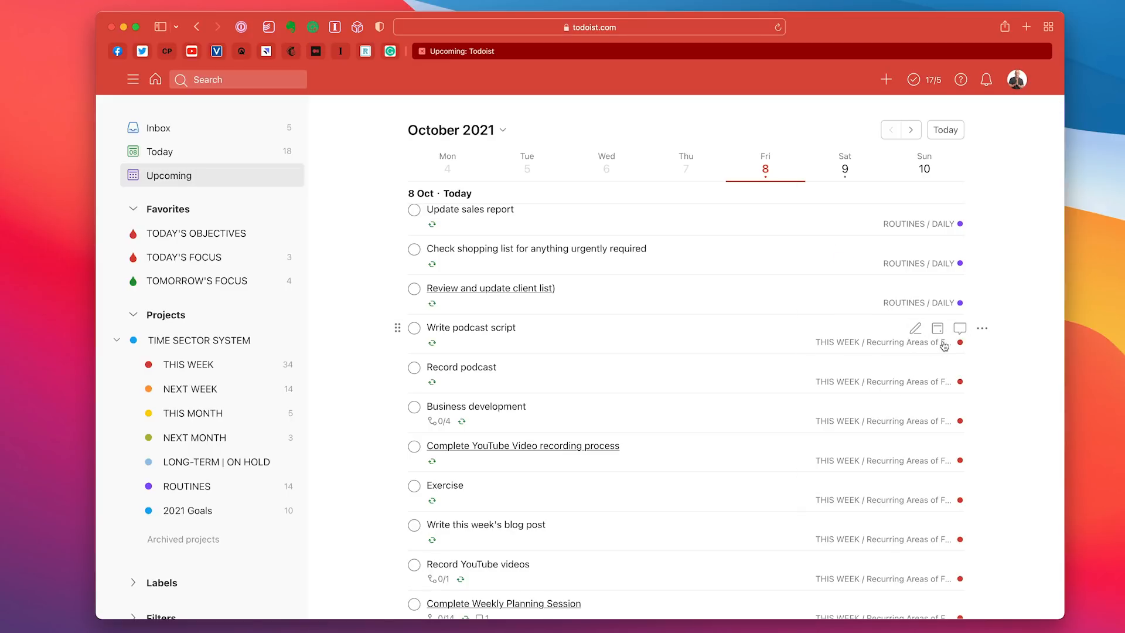
left_click(982, 328)
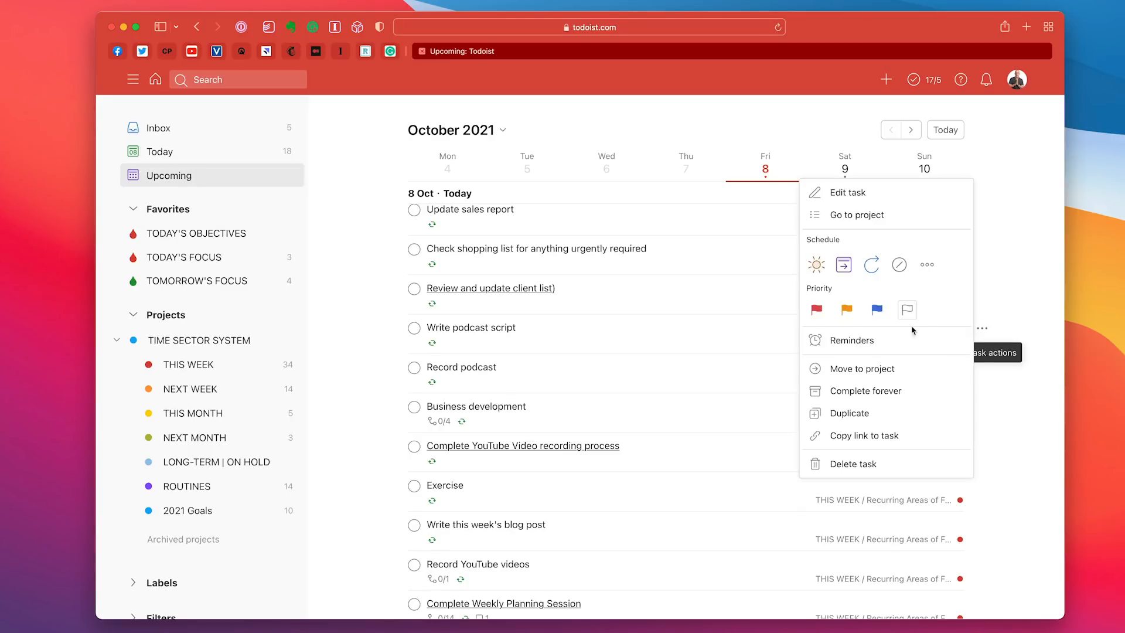
left_click(846, 312)
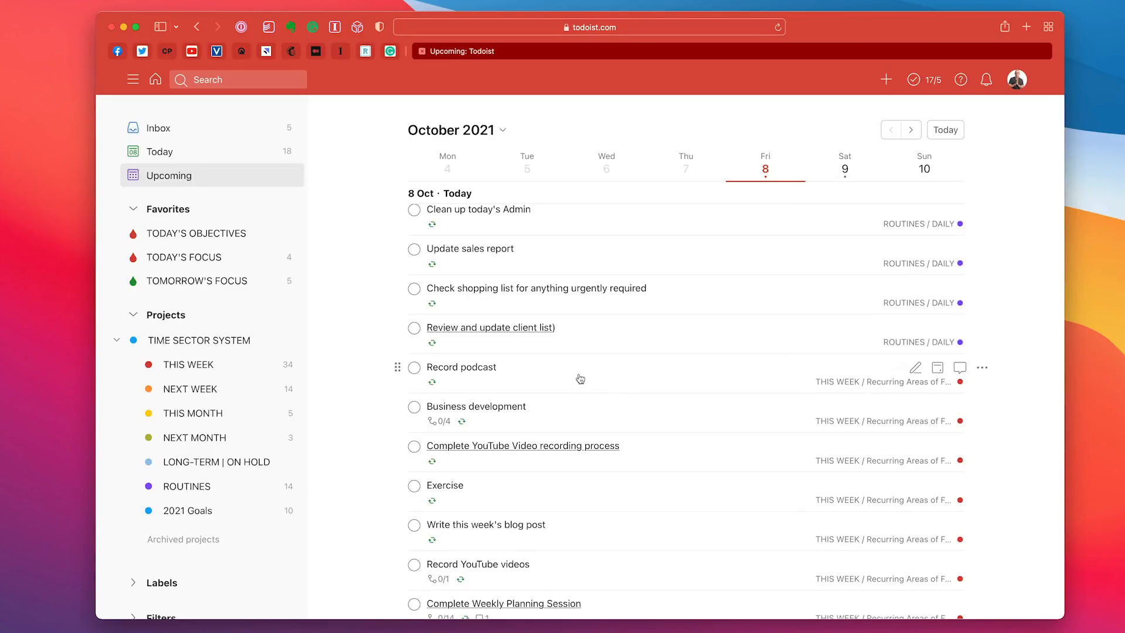
Reschedule "Record podcast" to another day and set "Complete YouTube Video recording process" to priority 2.
left_click(939, 368)
left_click(808, 253)
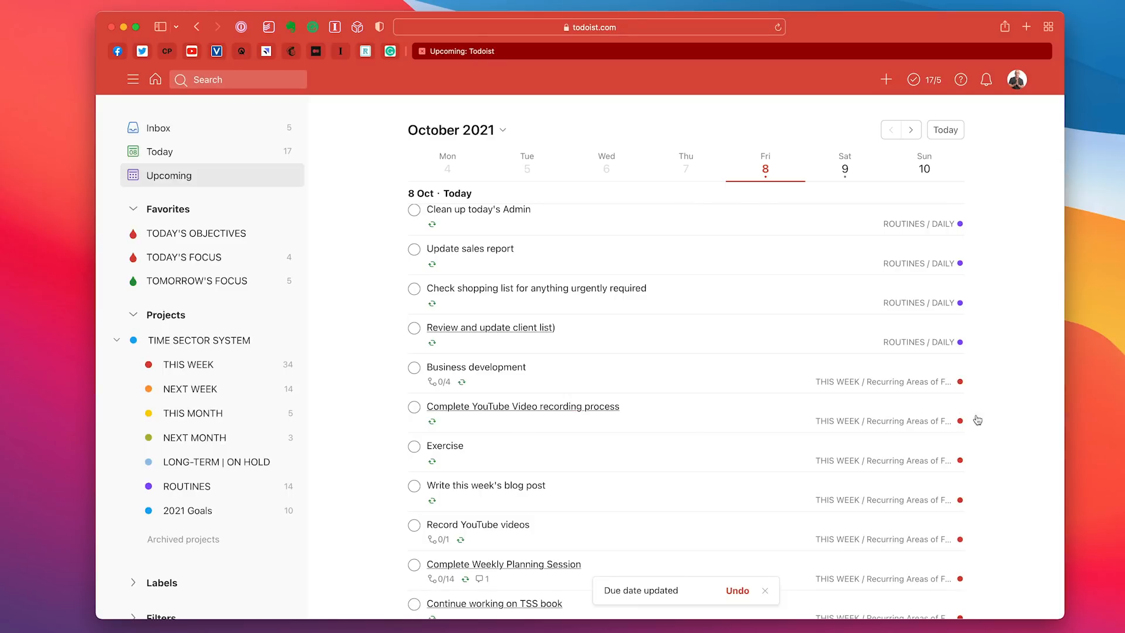
left_click(983, 410)
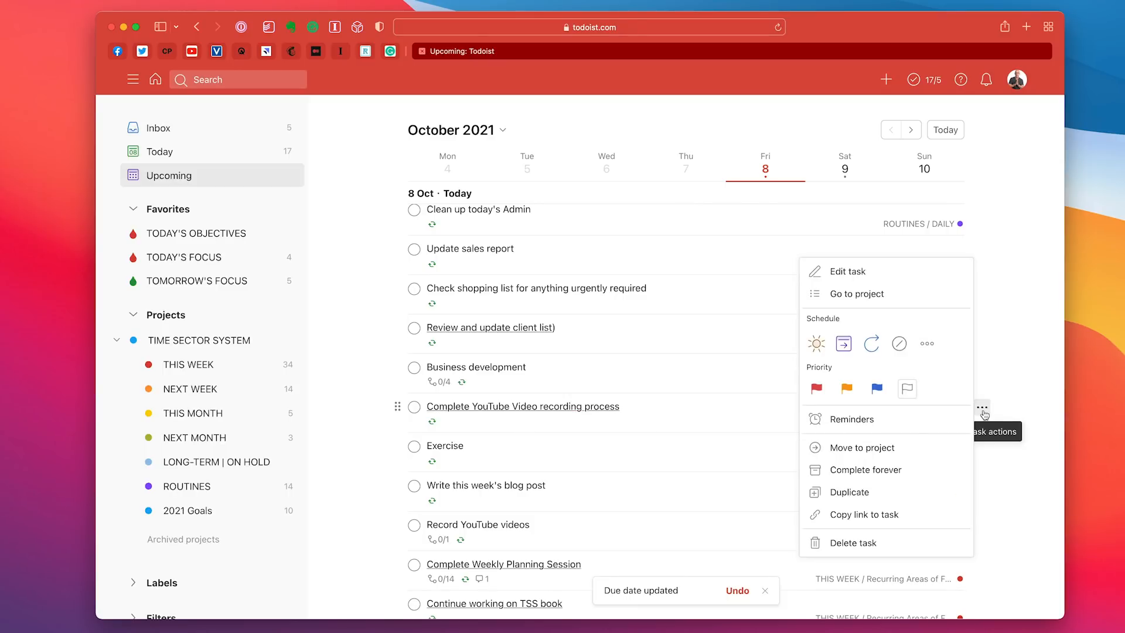
left_click(847, 389)
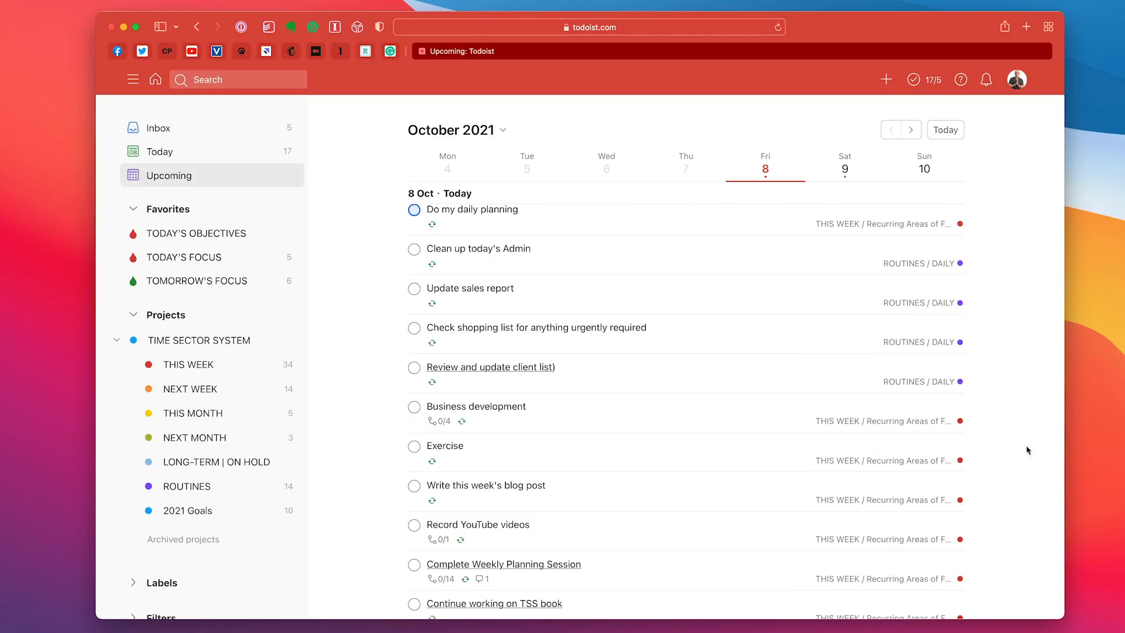
Set today's tasks "Exercise" and "Record YouTube videos" to priority 1.
left_click(981, 448)
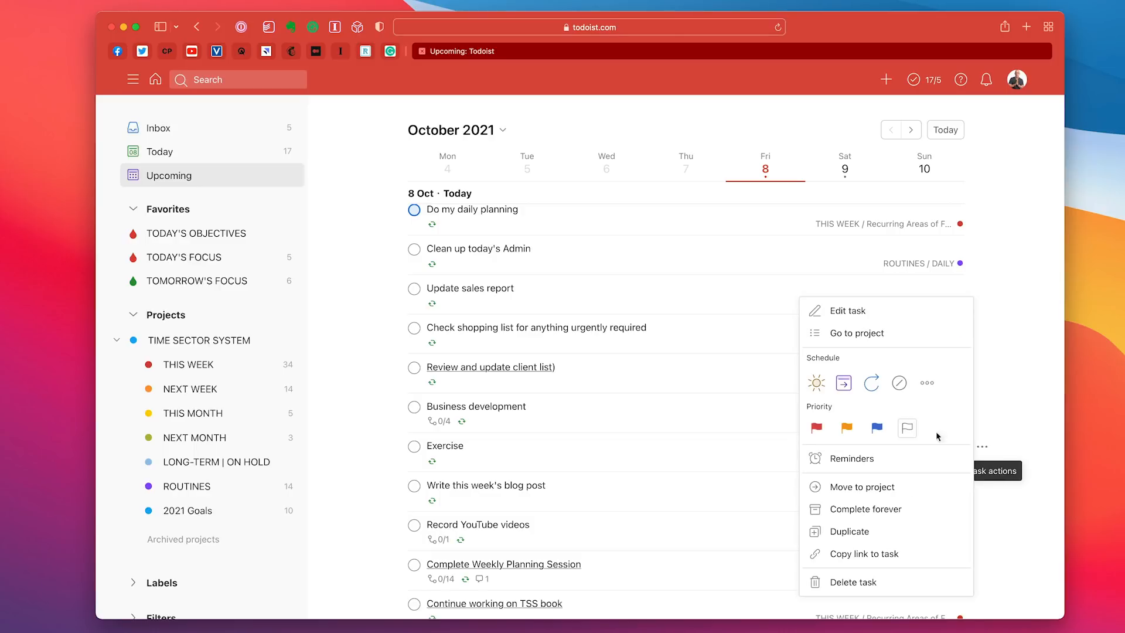
left_click(818, 427)
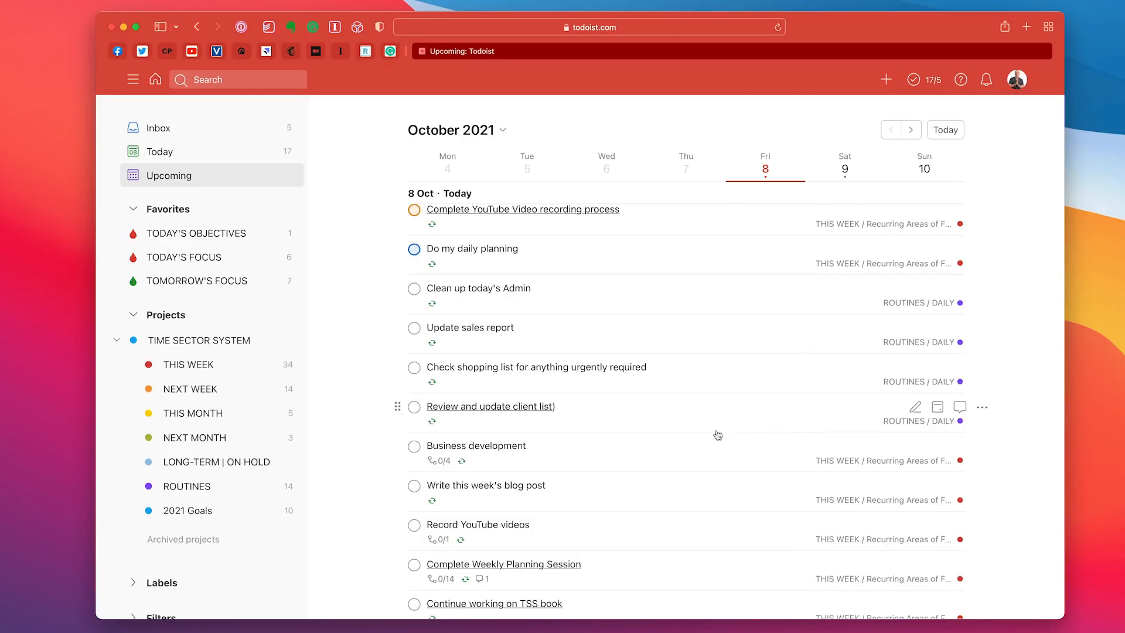
scroll(659, 451, "down", 2)
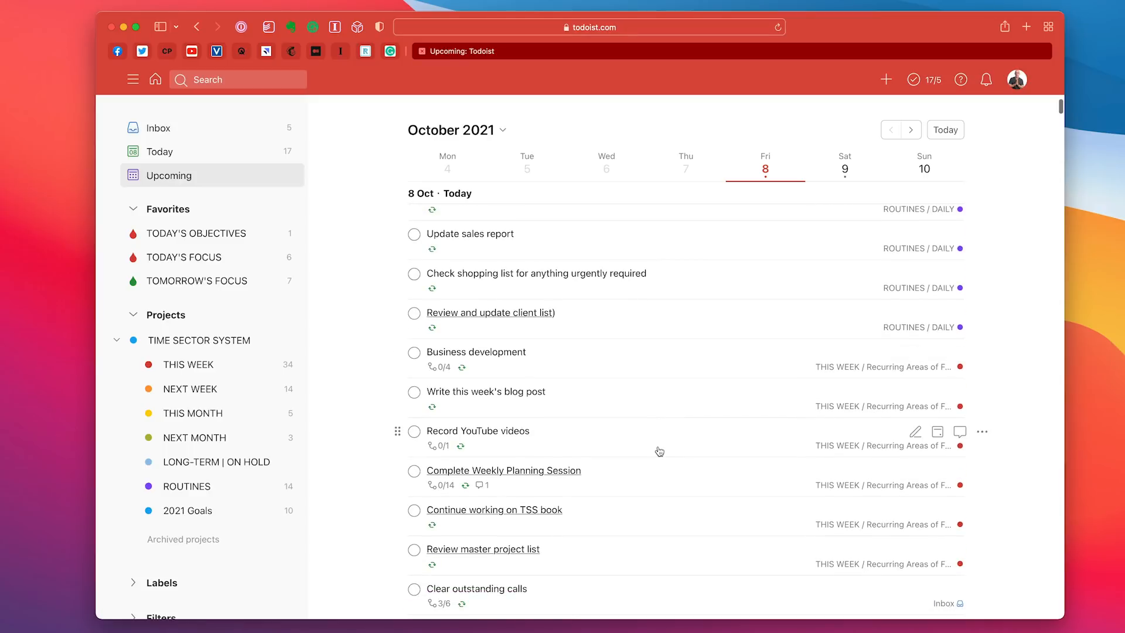
left_click(982, 432)
left_click(821, 414)
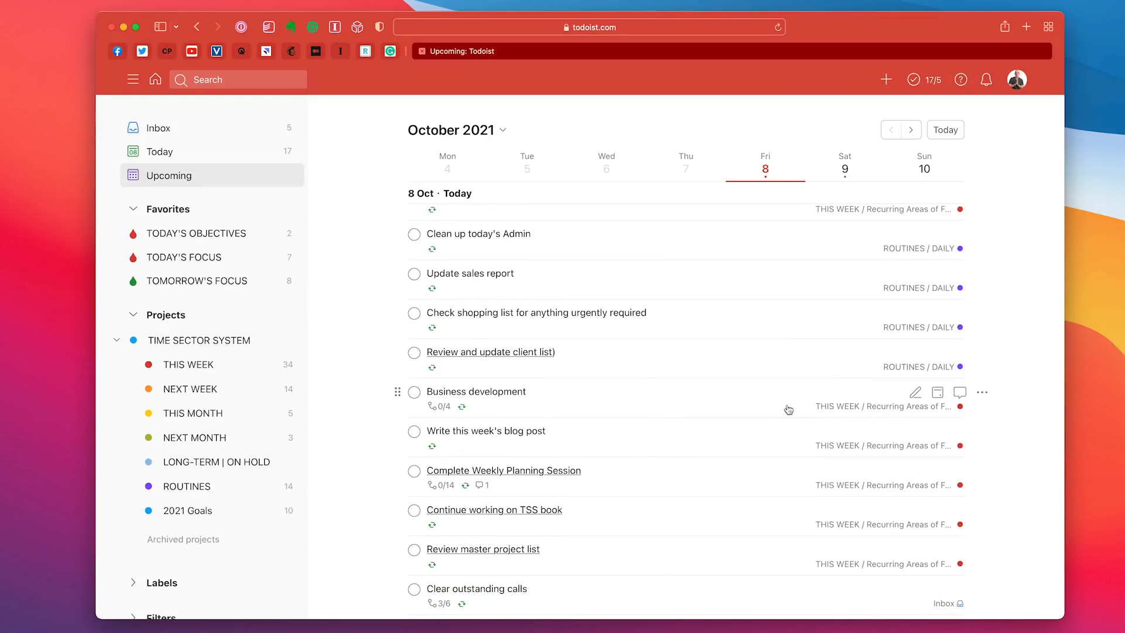
Open the TODAY'S FOCUS filter and review today's tasks grouped by priority.
scroll(659, 403, "up", 5)
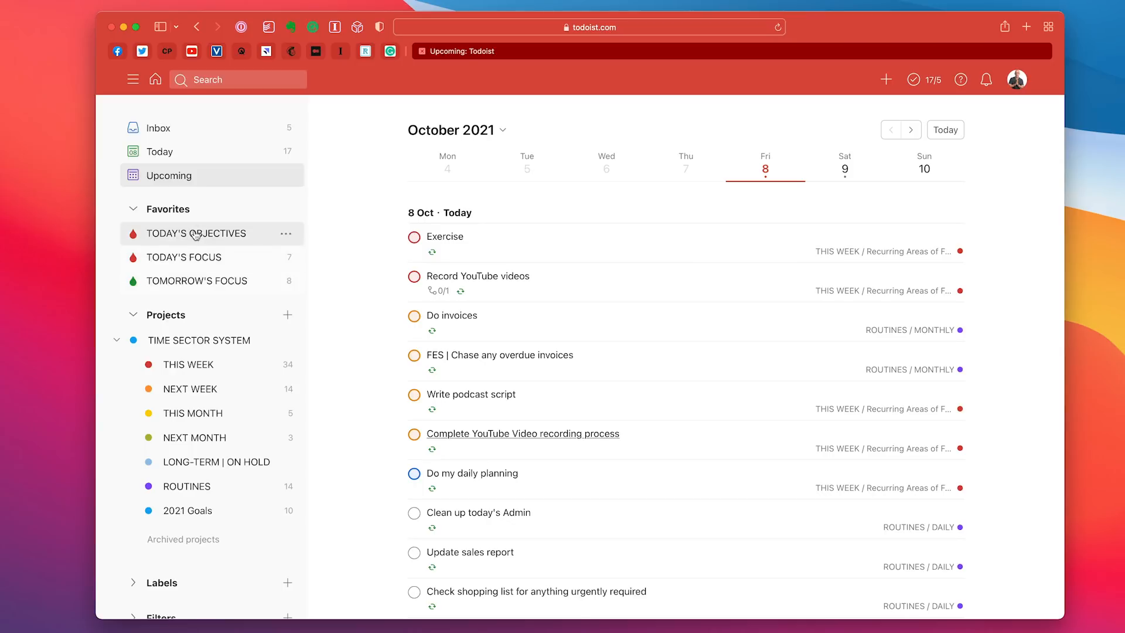
left_click(195, 259)
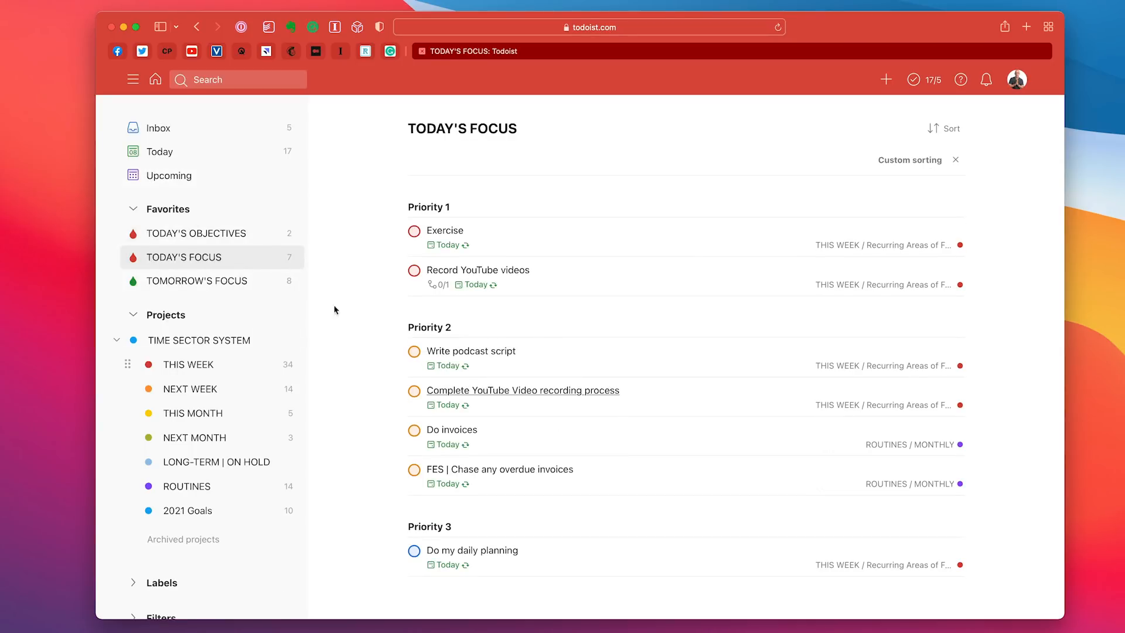
scroll(350, 285, "down", 1)
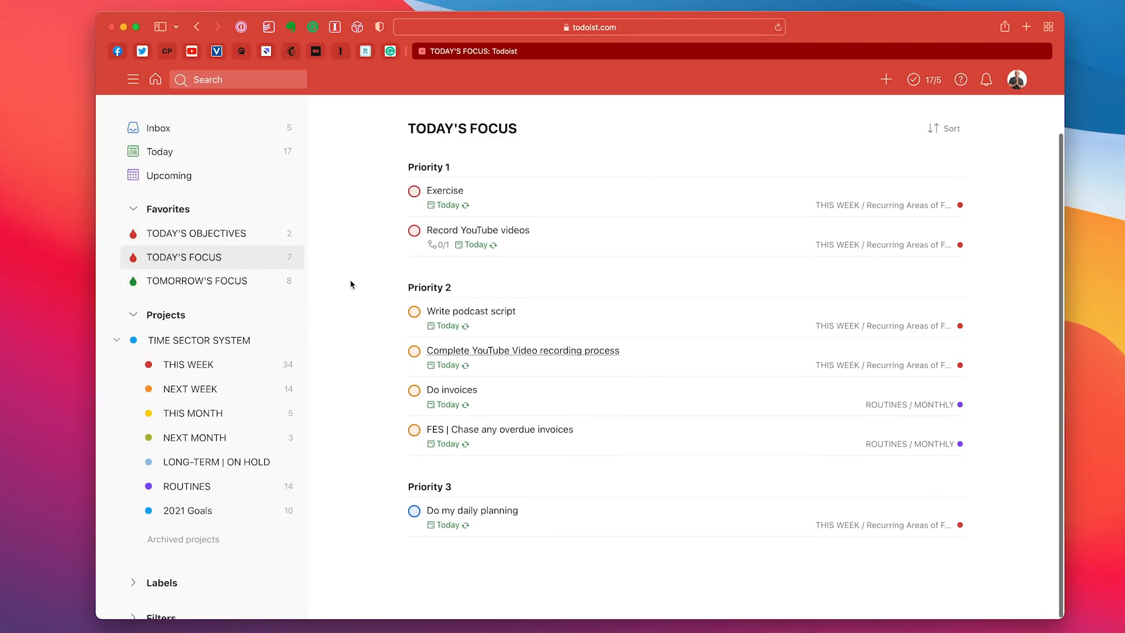
scroll(351, 284, "up", 2)
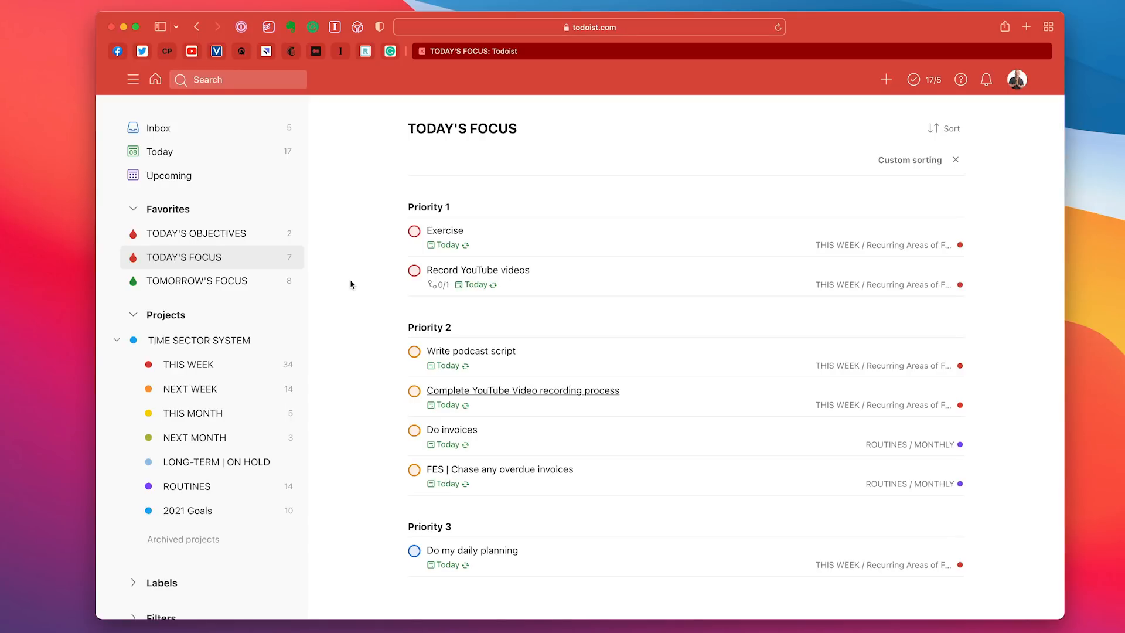
Open the TODAY'S FOCUS filter's settings, examine its query and save the filter.
scroll(287, 316, "down", 2)
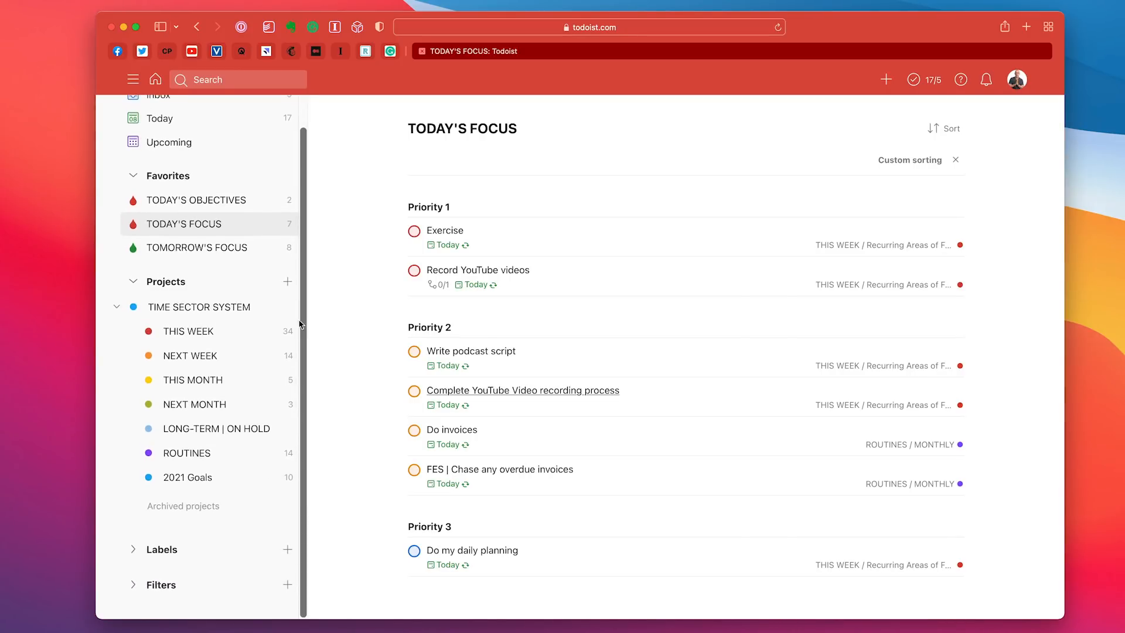
left_click(134, 585)
scroll(236, 553, "down", 5)
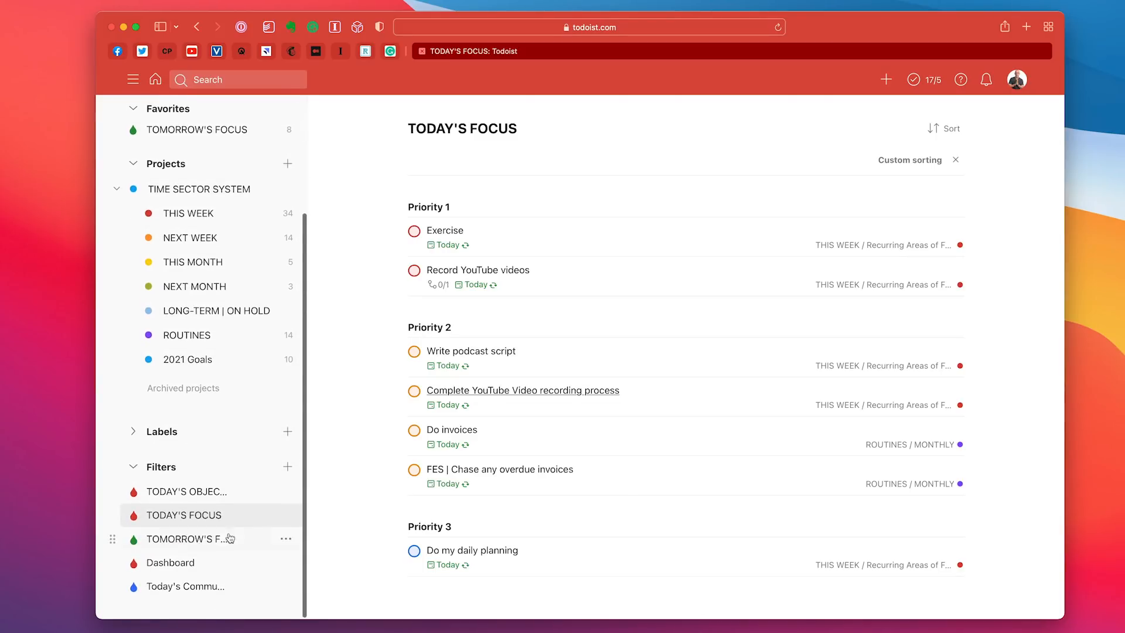
left_click(286, 515)
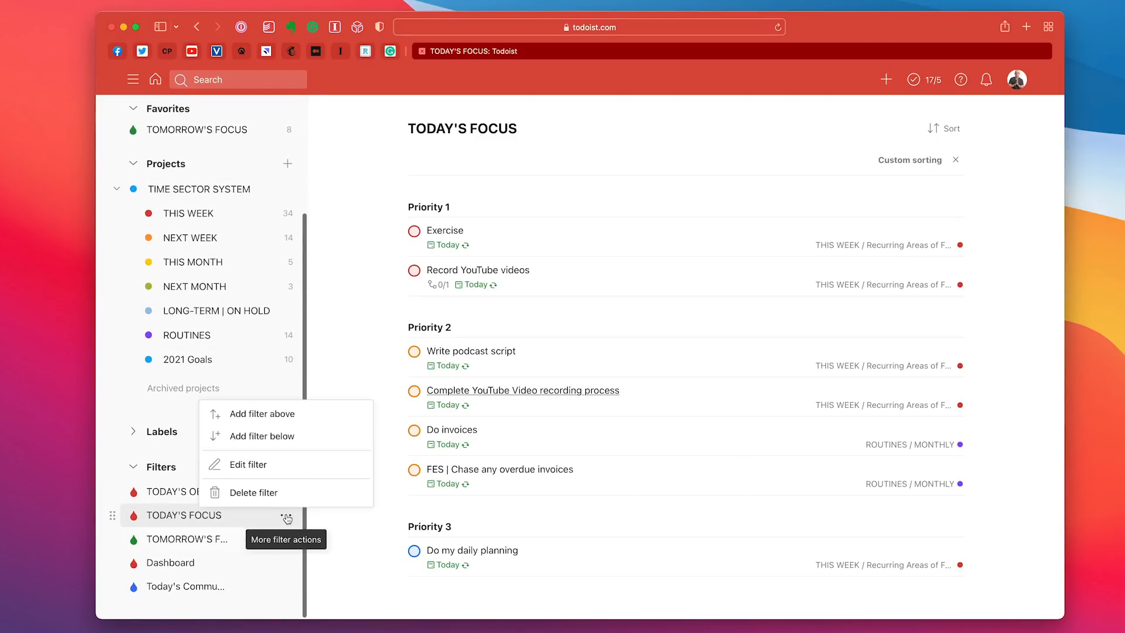
left_click(281, 466)
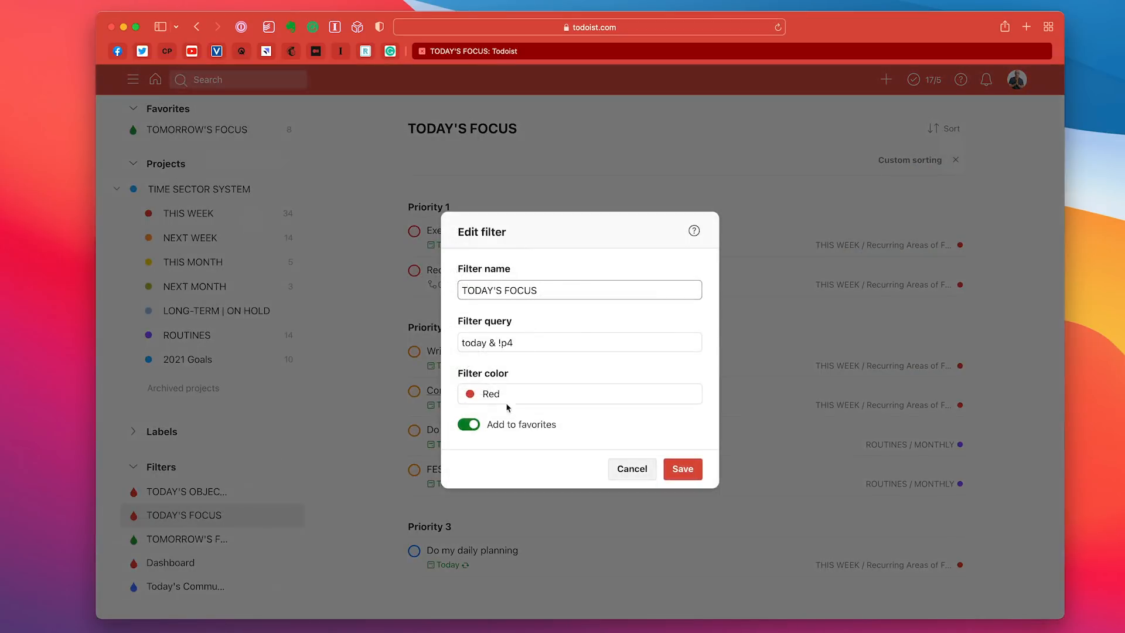
left_click(467, 444)
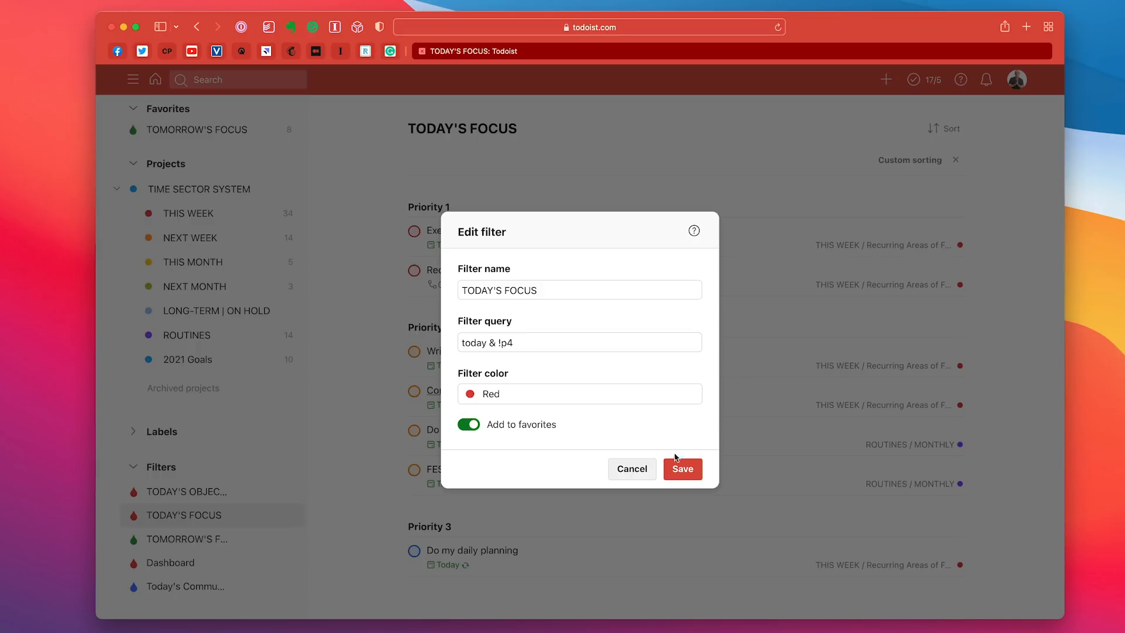
left_click(682, 472)
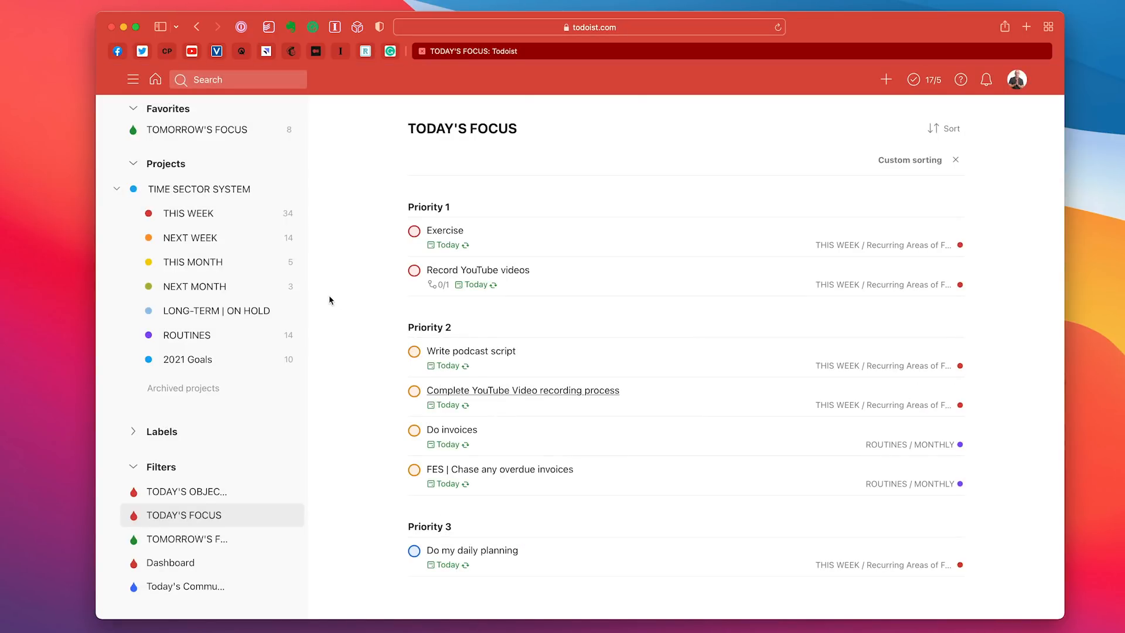
Return to the Inbox and set the task "Clear outstanding calls" to priority 3.
scroll(123, 189, "up", 5)
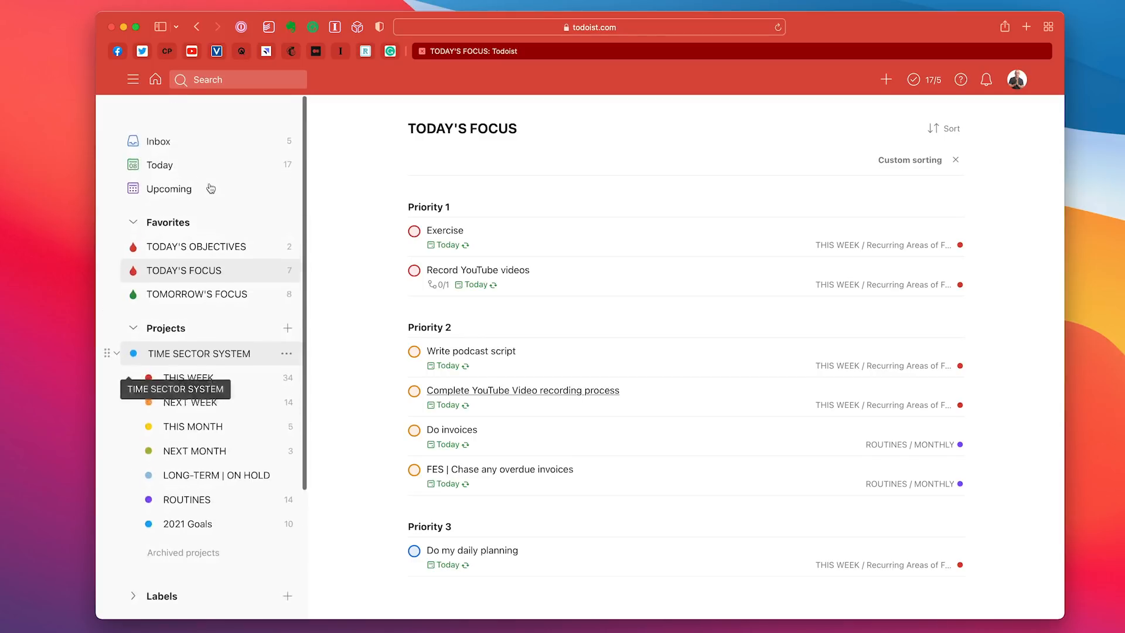
left_click(194, 135)
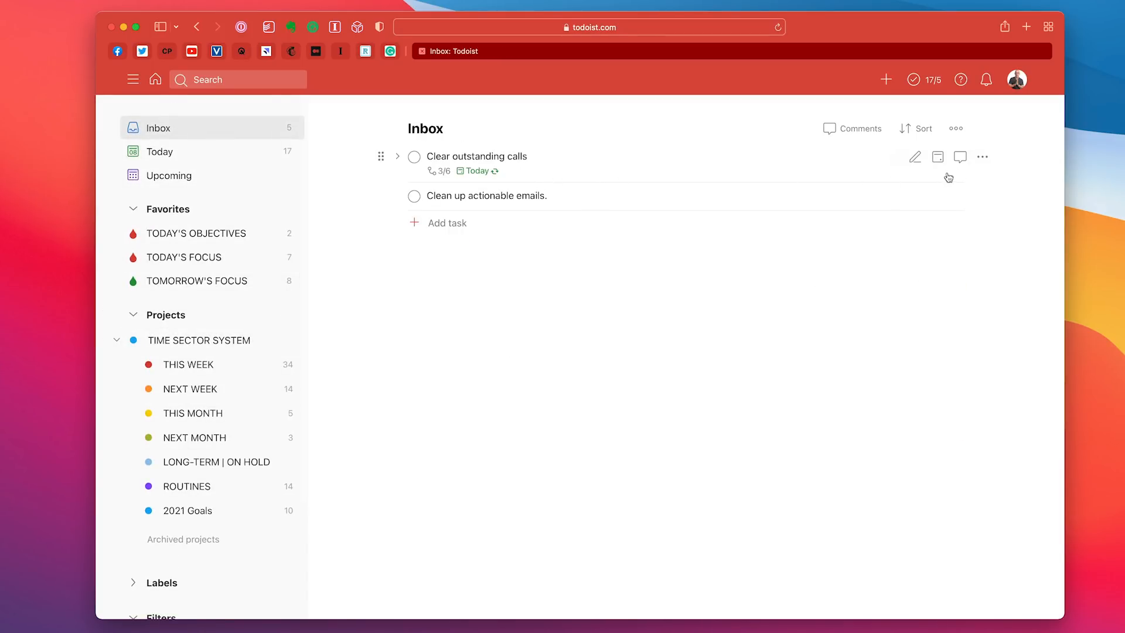
left_click(982, 157)
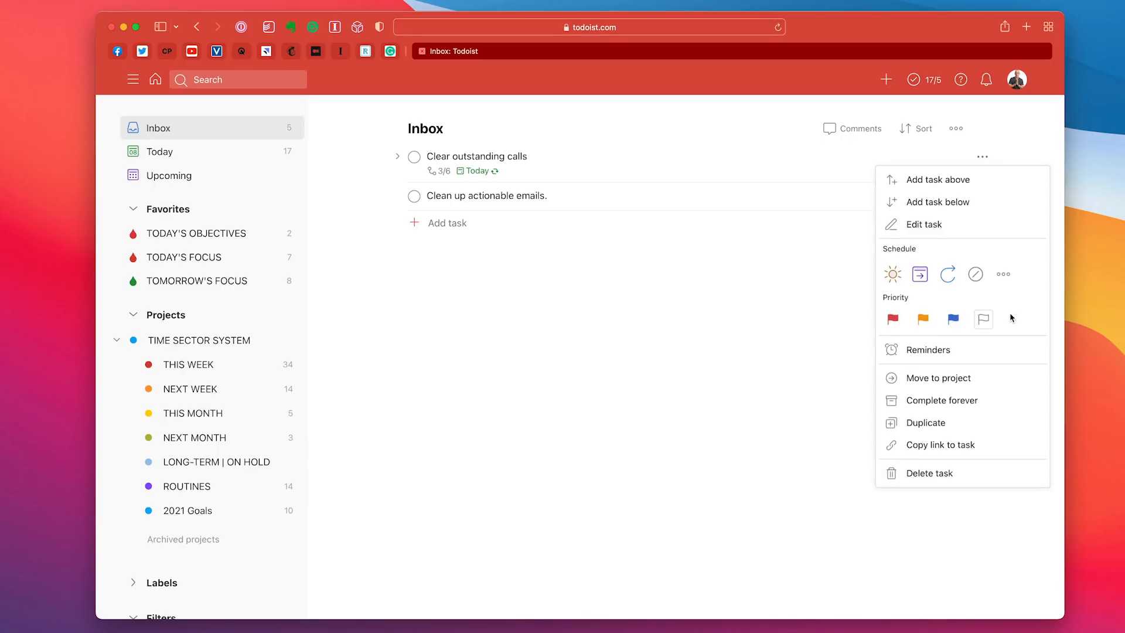
left_click(953, 319)
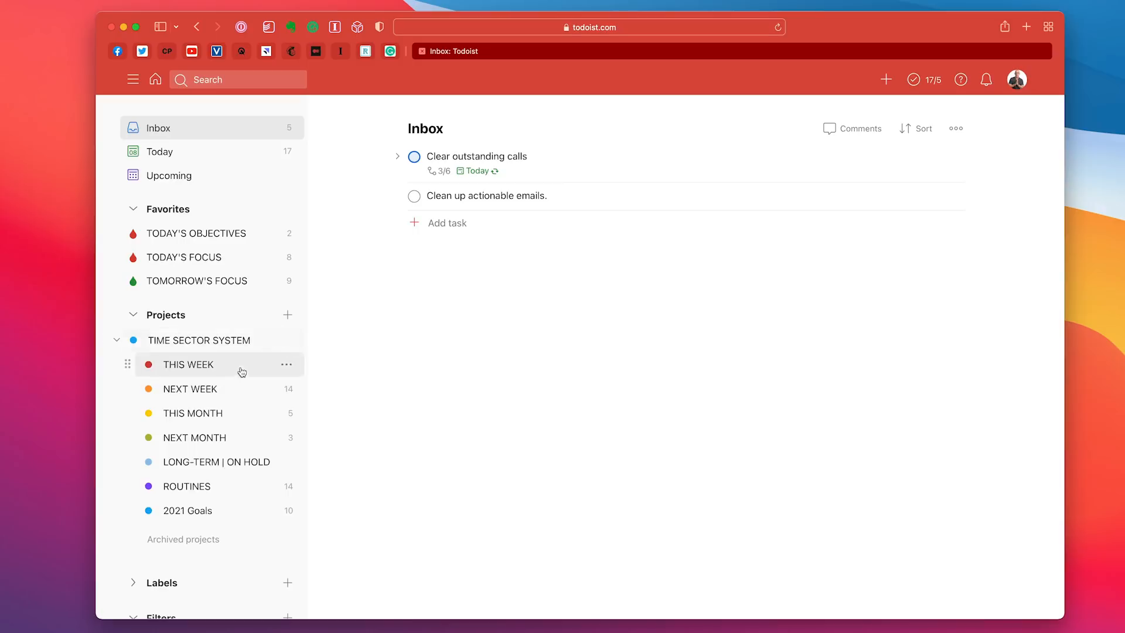
Expand the Recurring Areas of Focus section in THIS WEEK, and move the Inbox task "Clear outstanding calls" into that section.
left_click(213, 365)
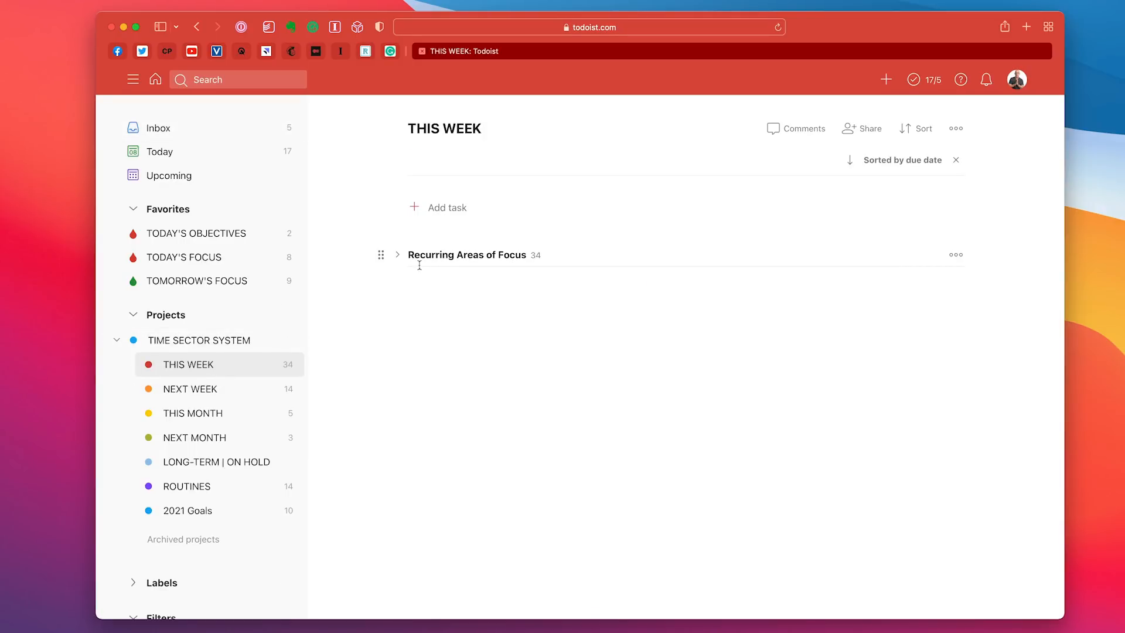
left_click(397, 256)
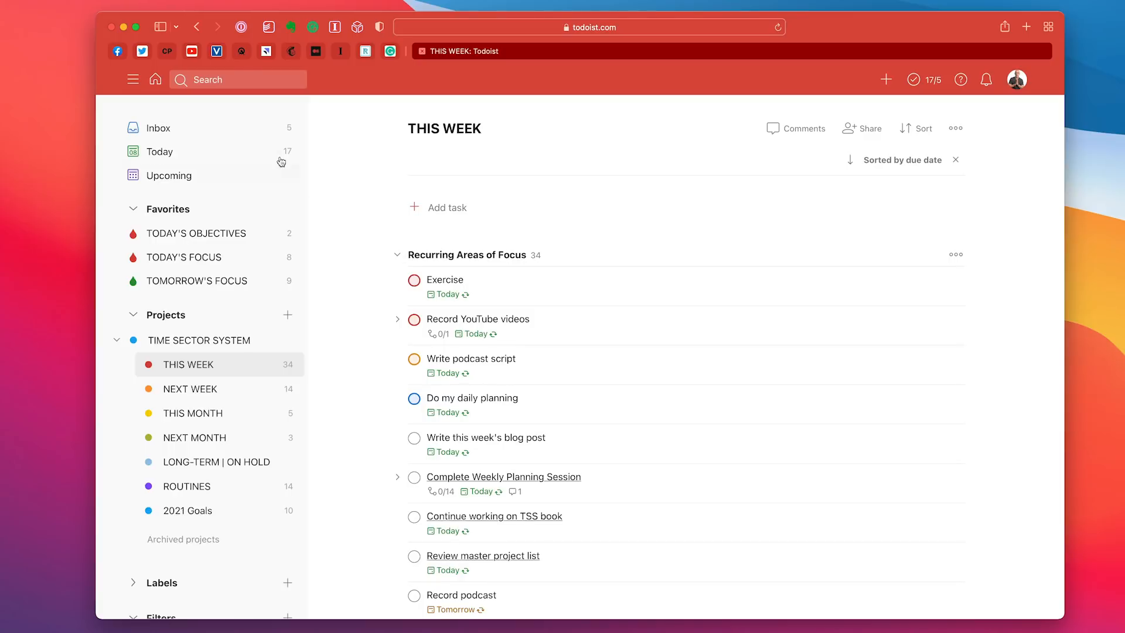
left_click(190, 134)
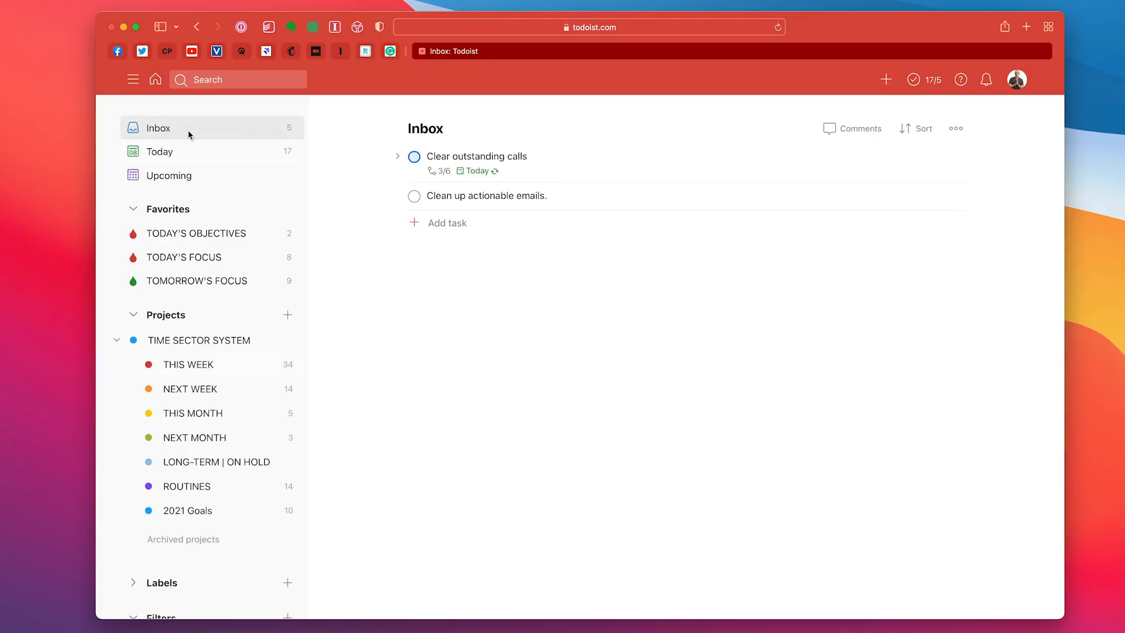
left_click(549, 166)
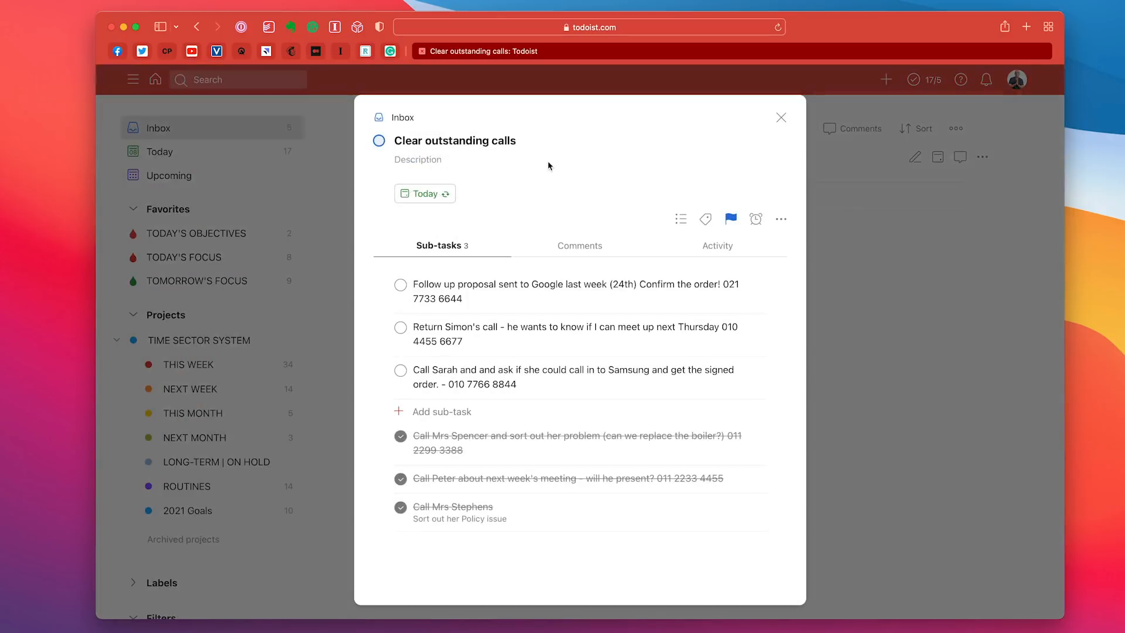
left_click(680, 220)
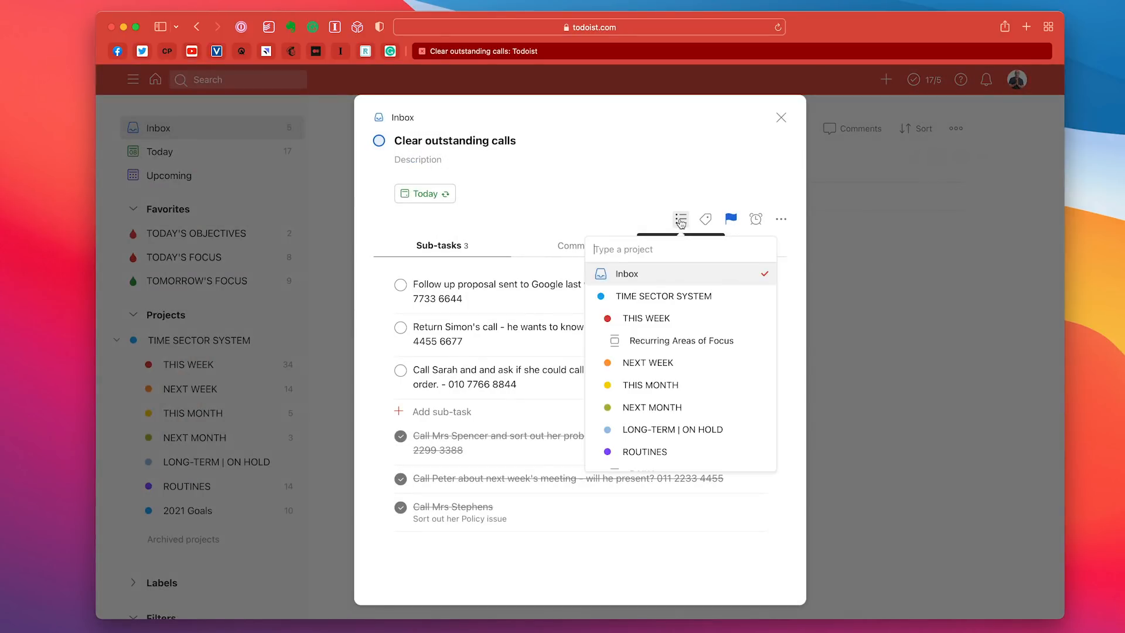
left_click(672, 348)
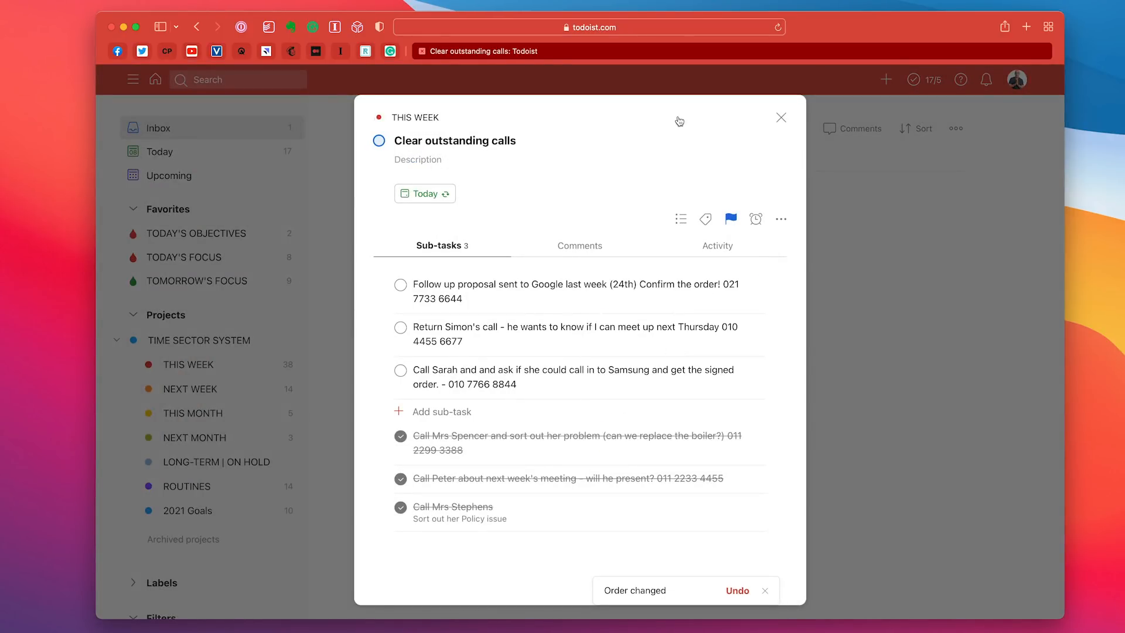
left_click(781, 119)
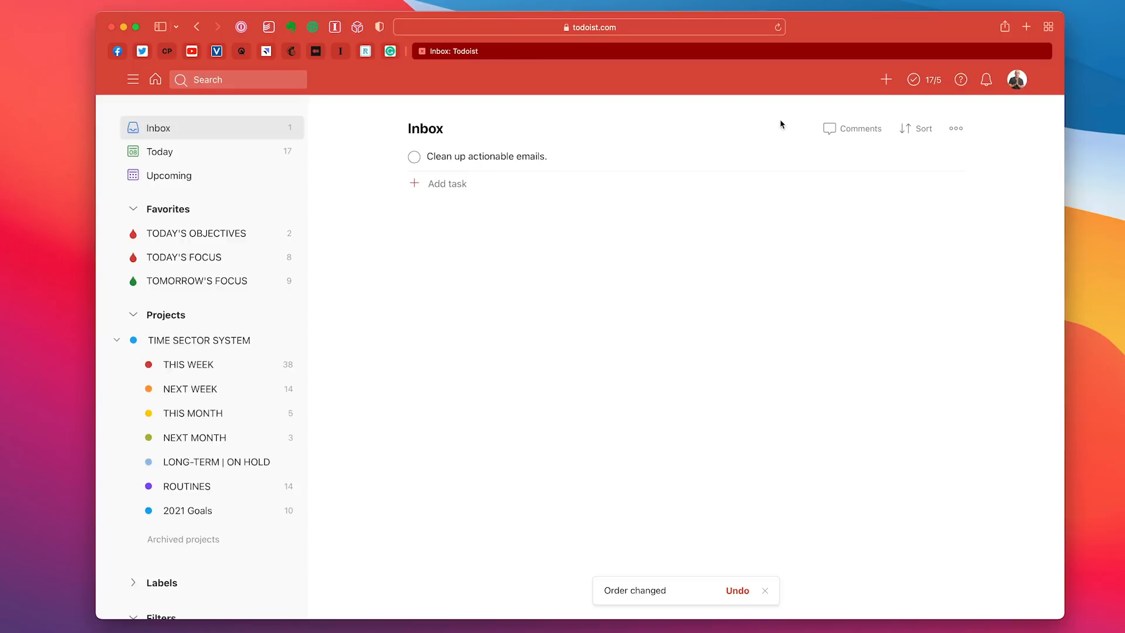
Open the TODAY'S FOCUS filter and check its priority 3 group for the task "Clear outstanding calls".
left_click(177, 257)
scroll(410, 346, "down", 3)
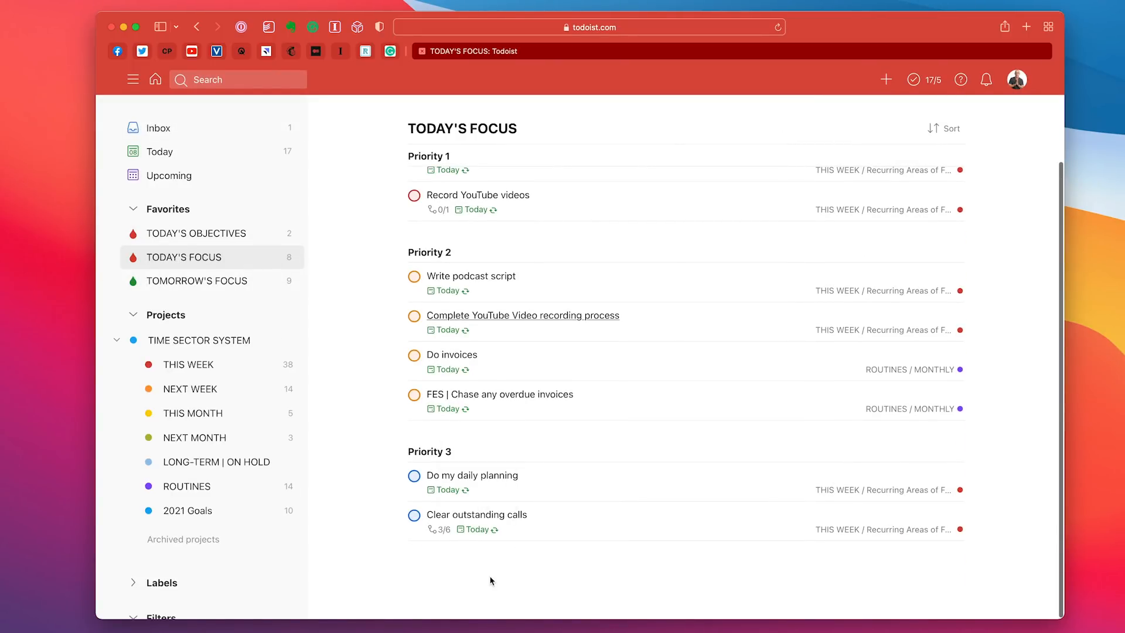
scroll(489, 588, "up", 2)
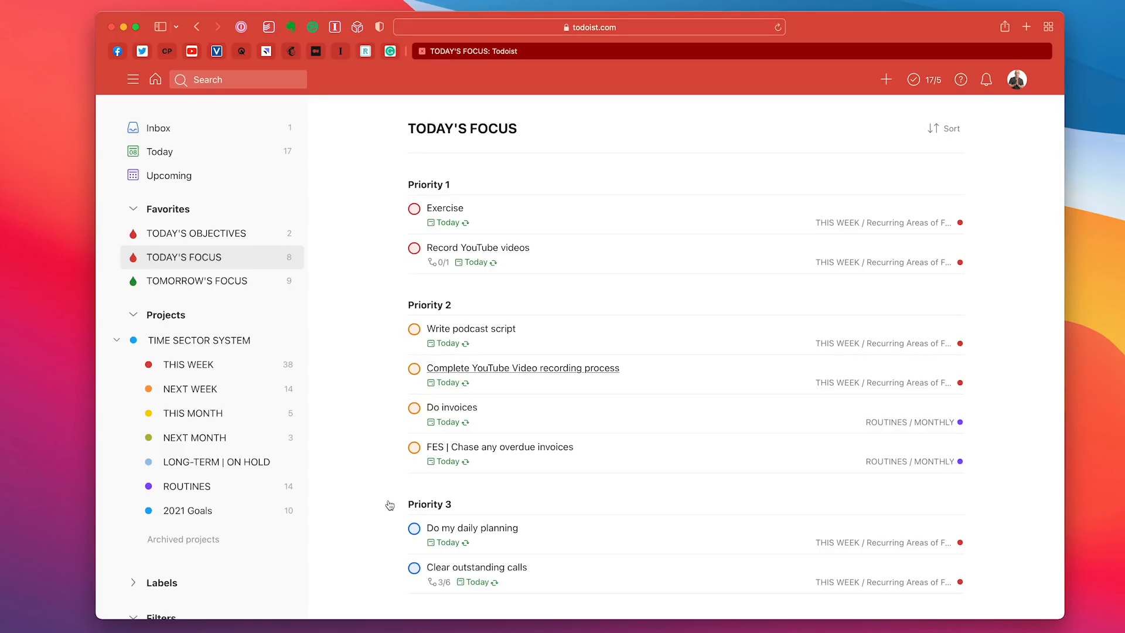
Open the Today view and look through the full list of tasks due today, including the unprioritised routines.
left_click(184, 153)
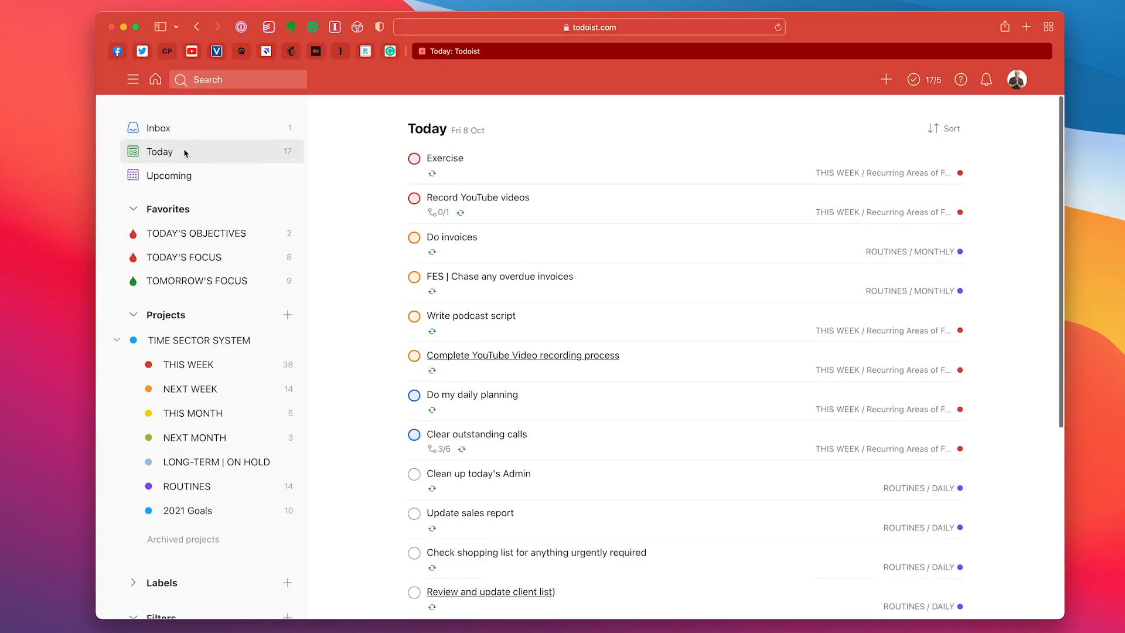
scroll(374, 301, "down", 5)
scroll(374, 301, "up", 5)
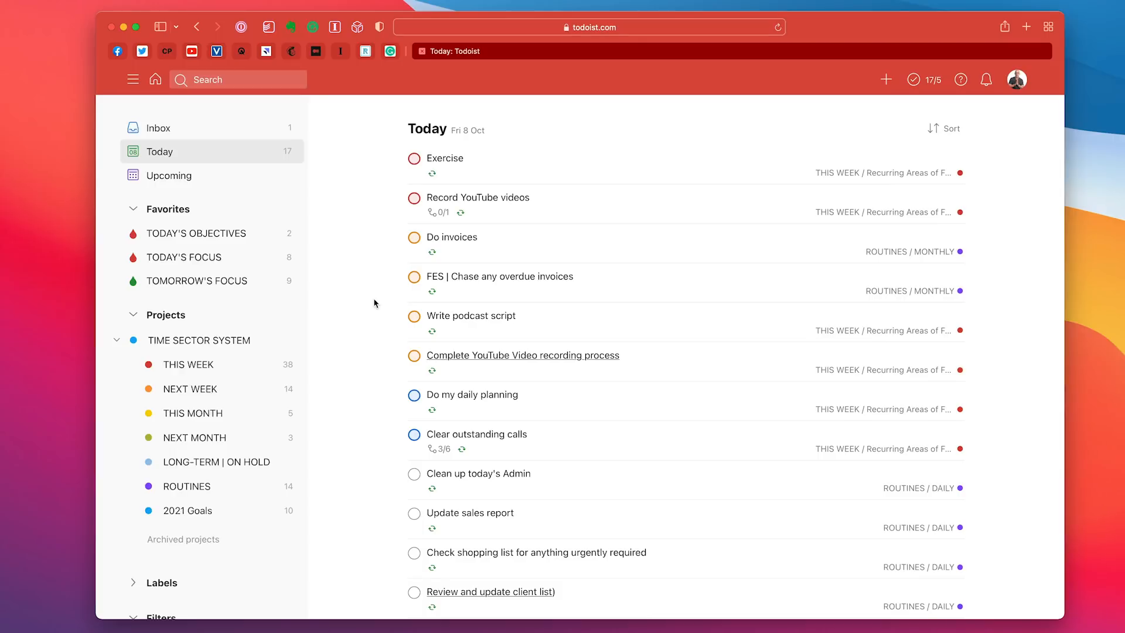
Return to the TODAY'S FOCUS filter and review the tasks in its Priority 1, Priority 2 and Priority 3 groups.
left_click(184, 260)
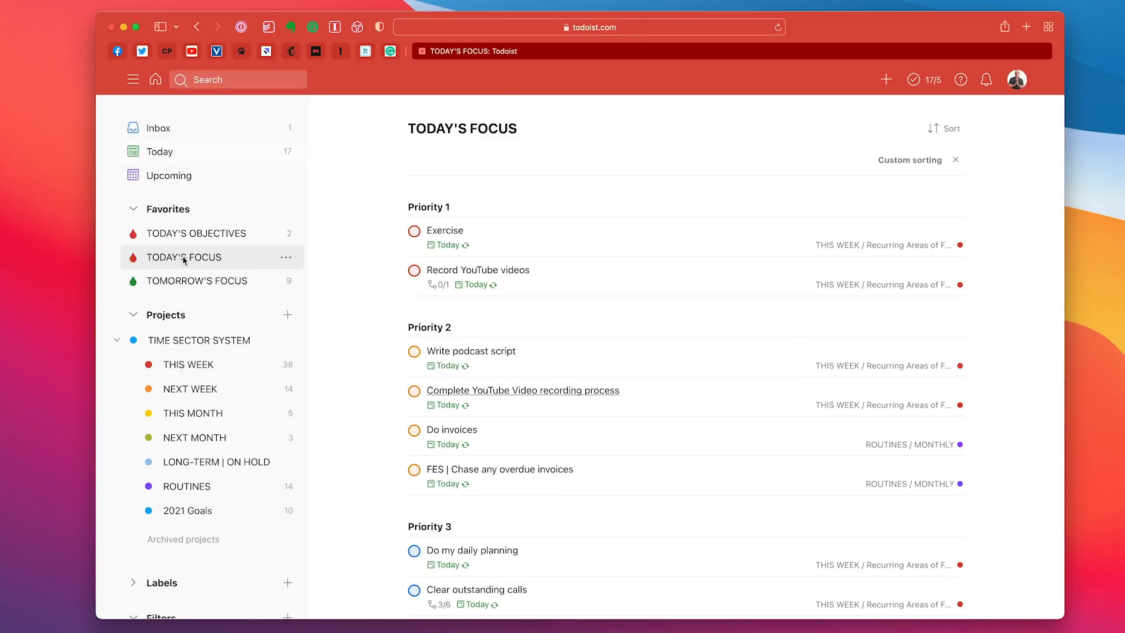
scroll(359, 328, "down", 3)
scroll(358, 328, "up", 2)
scroll(359, 328, "down", 2)
scroll(358, 328, "up", 2)
scroll(359, 328, "down", 2)
scroll(358, 328, "up", 2)
scroll(359, 328, "down", 2)
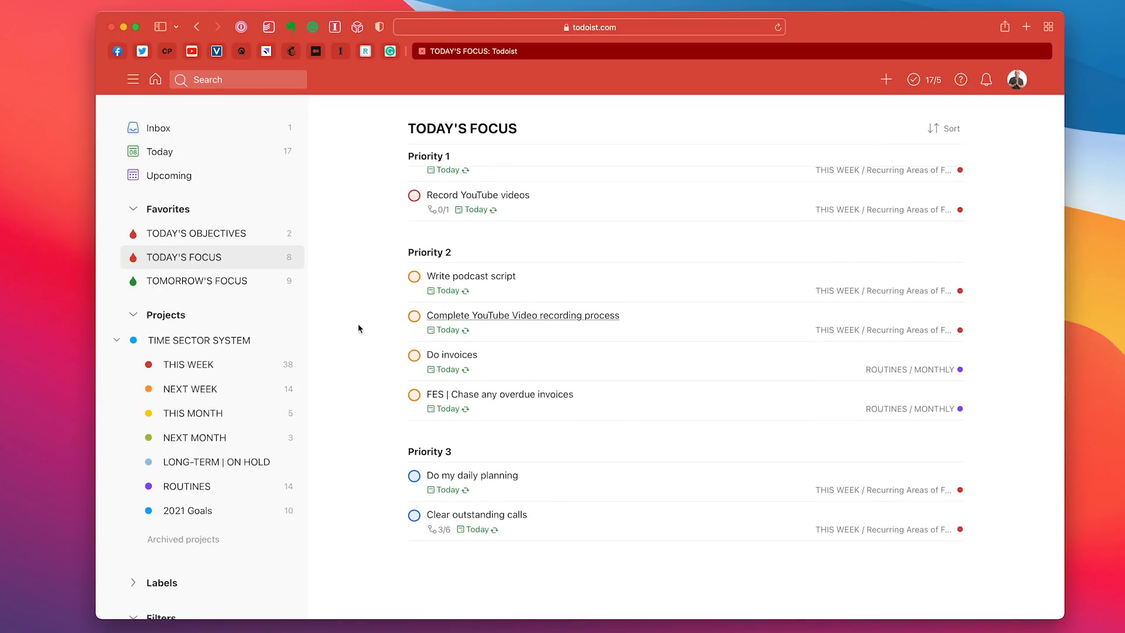
scroll(358, 329, "up", 2)
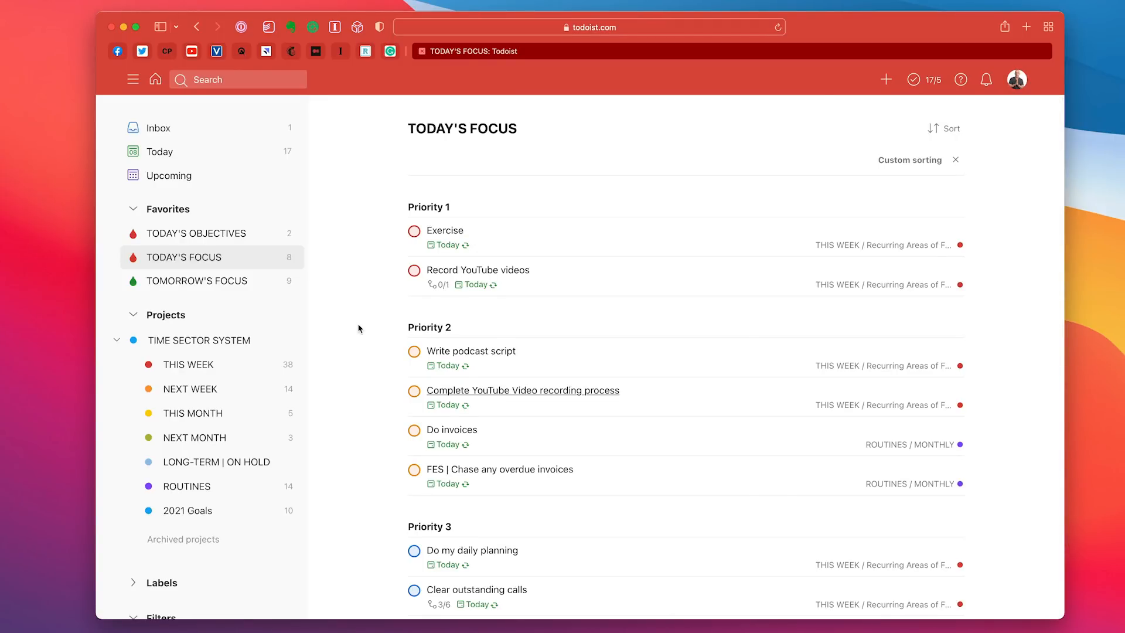
scroll(359, 328, "down", 2)
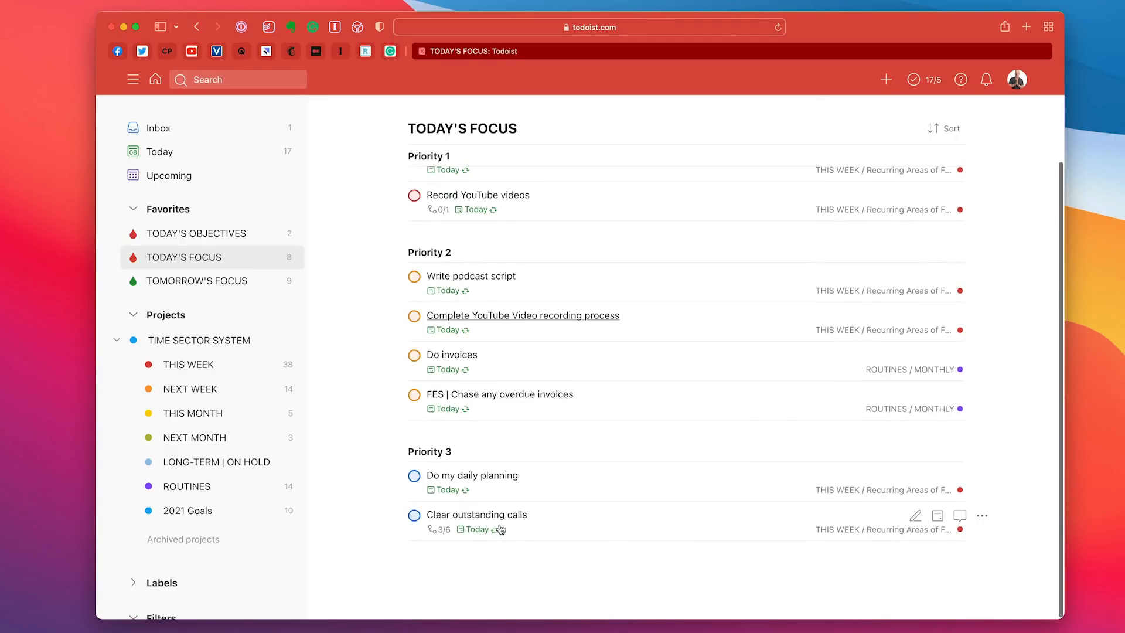